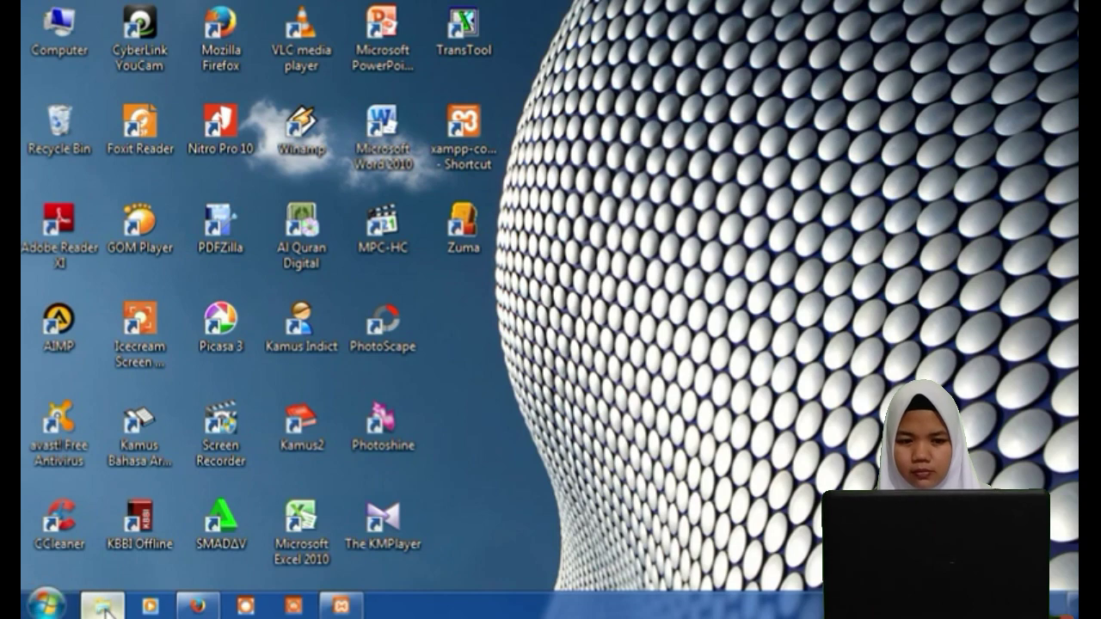
Extract the slims7-cendana-stable-update2 zip into D:\xampp\htdocs using WinRAR's Extract files dialog.
click(103, 606)
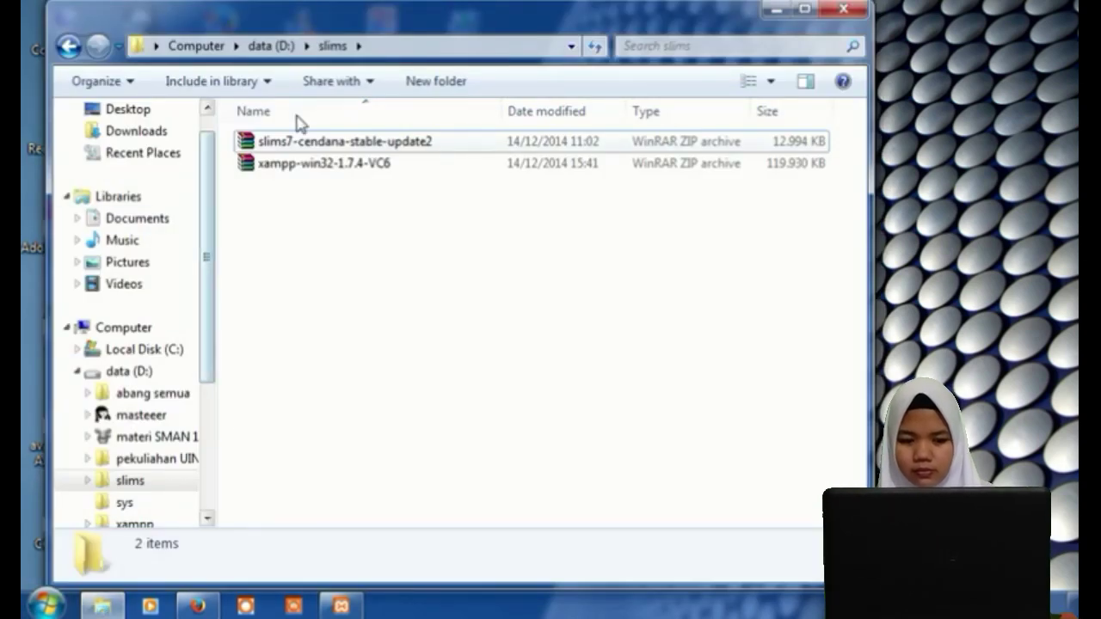
right_click(301, 147)
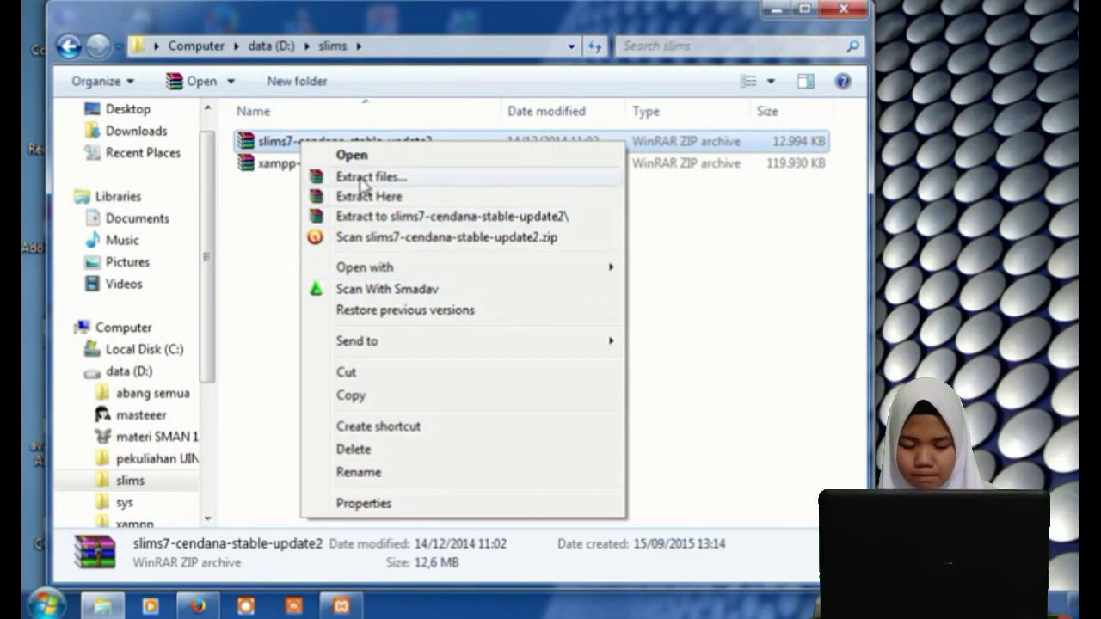
click(361, 178)
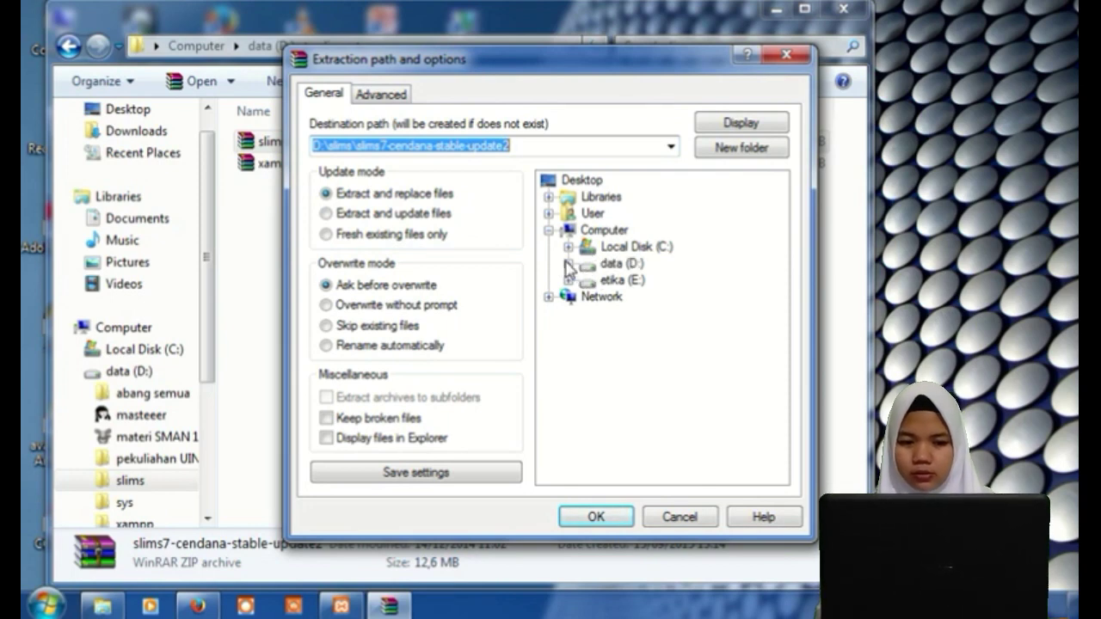
click(568, 264)
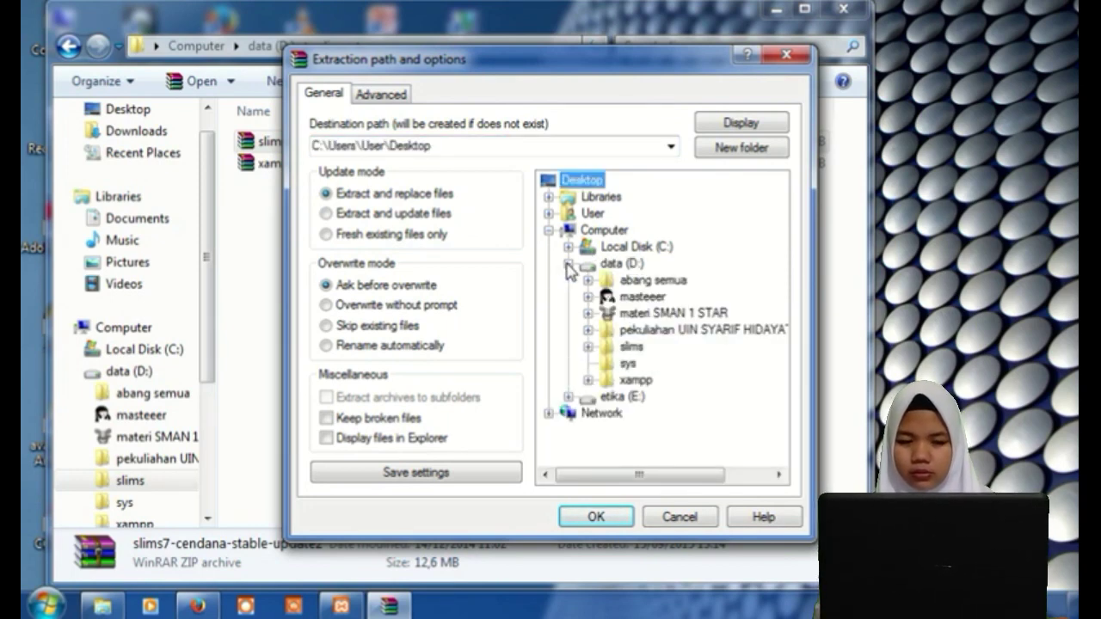
click(587, 381)
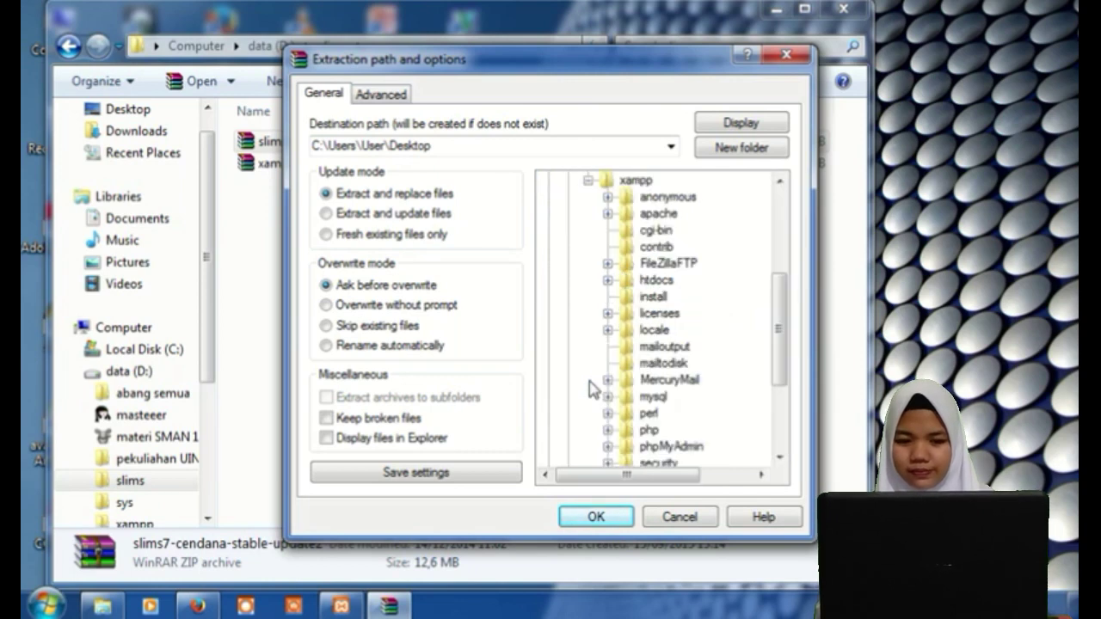
click(656, 280)
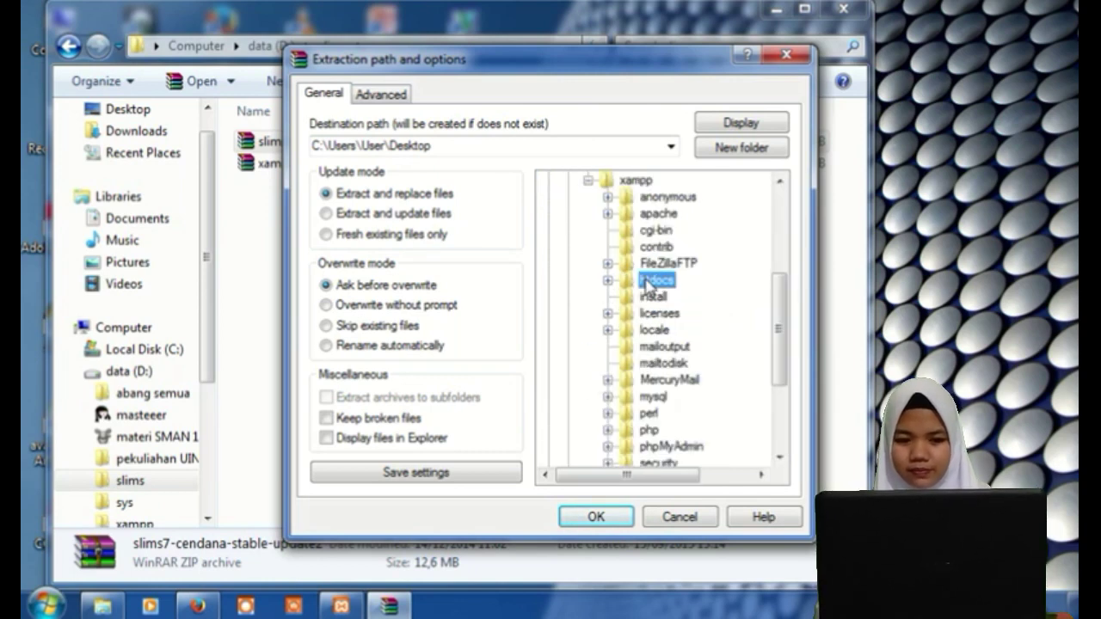
click(623, 516)
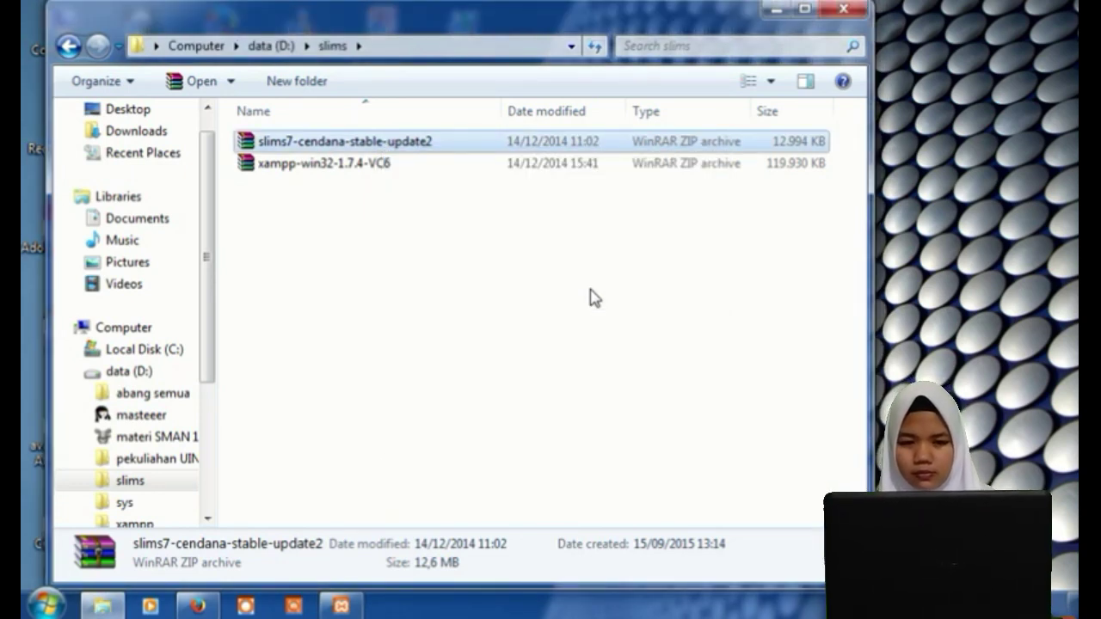
Go to D:\xampp\htdocs and rename the slims7_cendana-master folder to perpustakaanmia.
click(153, 374)
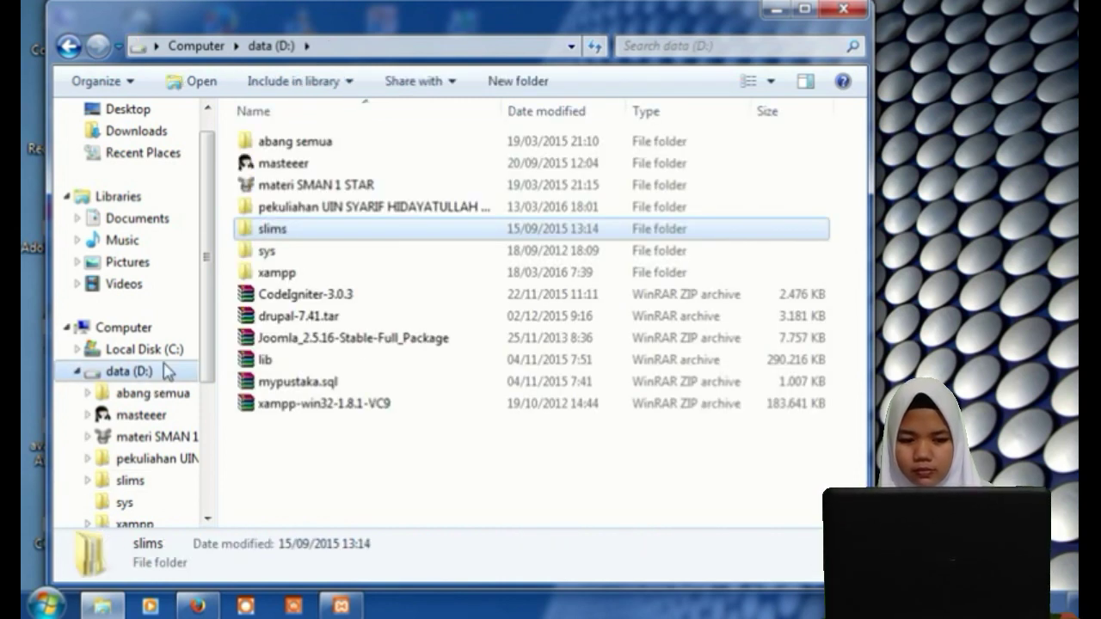
click(269, 275)
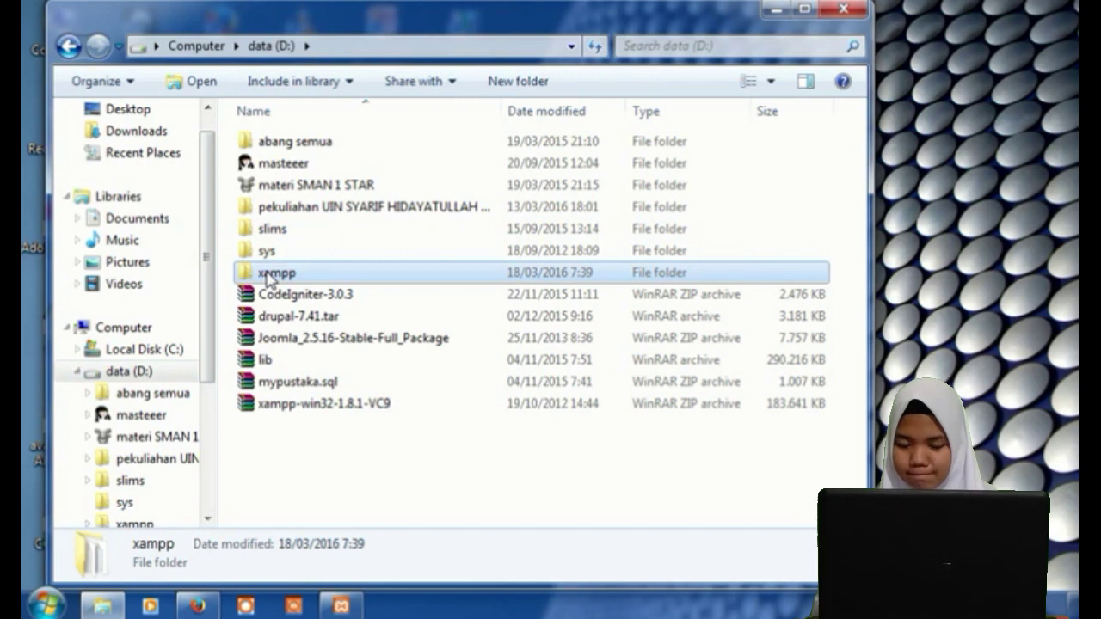
double_click(269, 275)
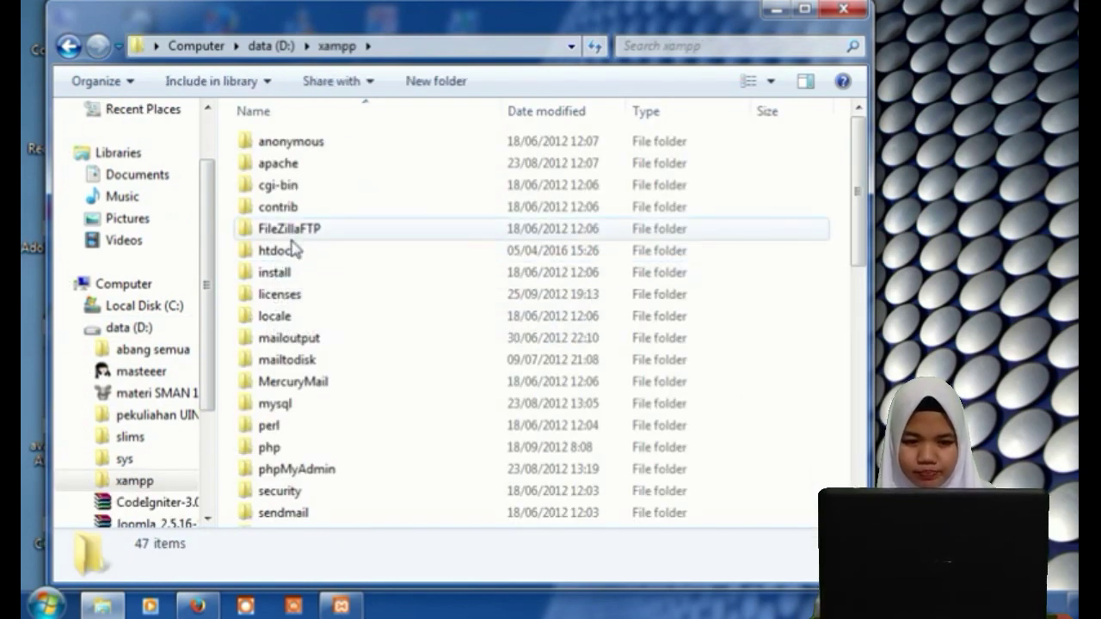
click(296, 252)
double_click(293, 250)
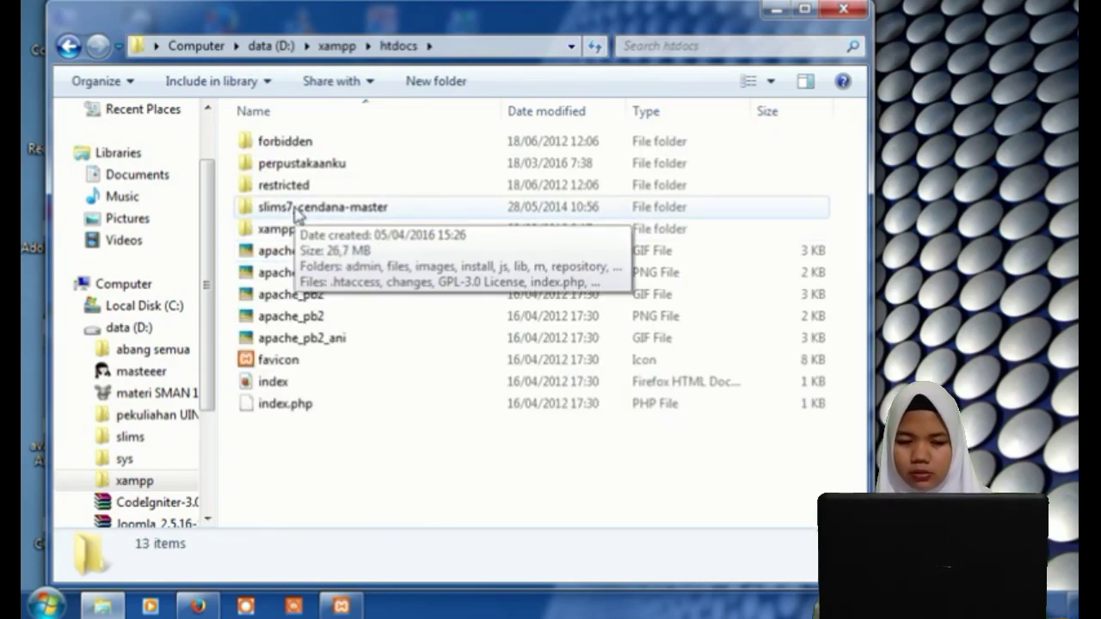
right_click(296, 214)
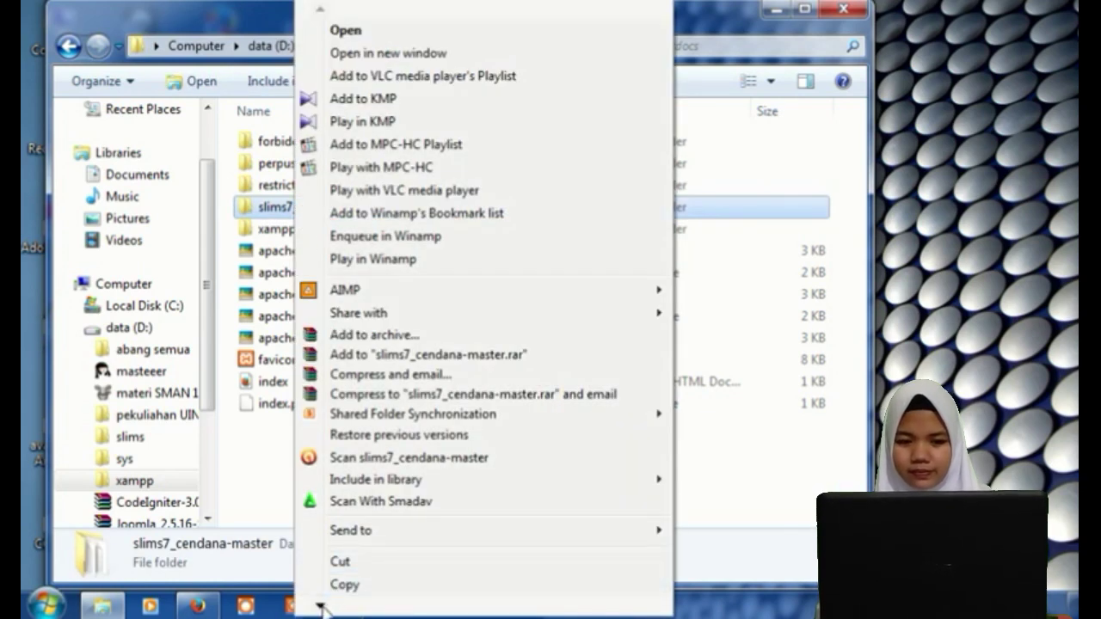
mouse_move(324, 606)
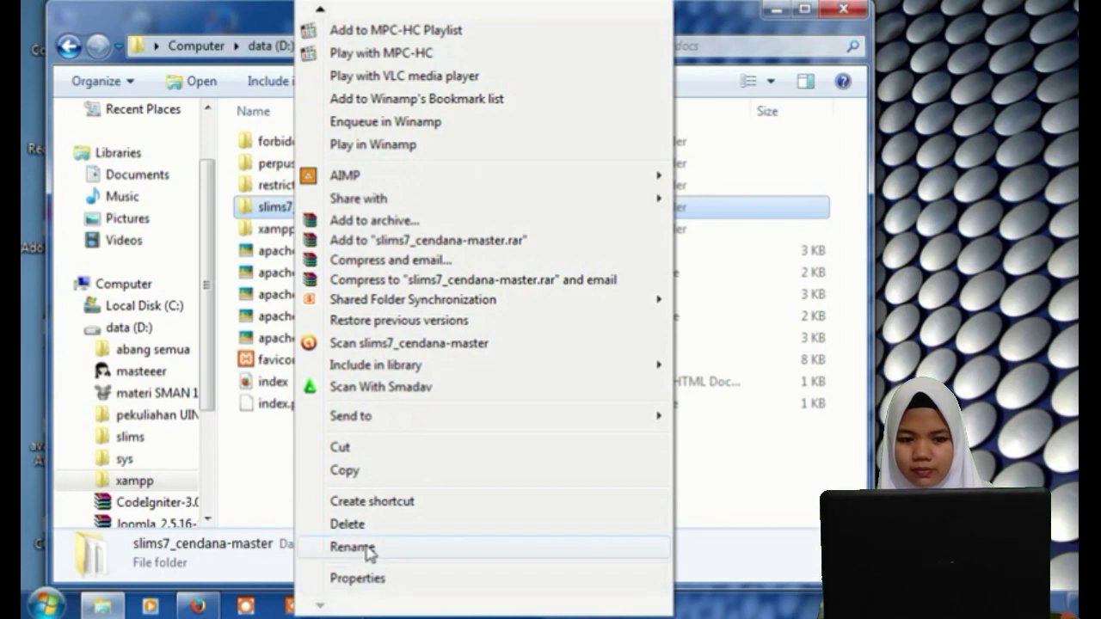
click(359, 547)
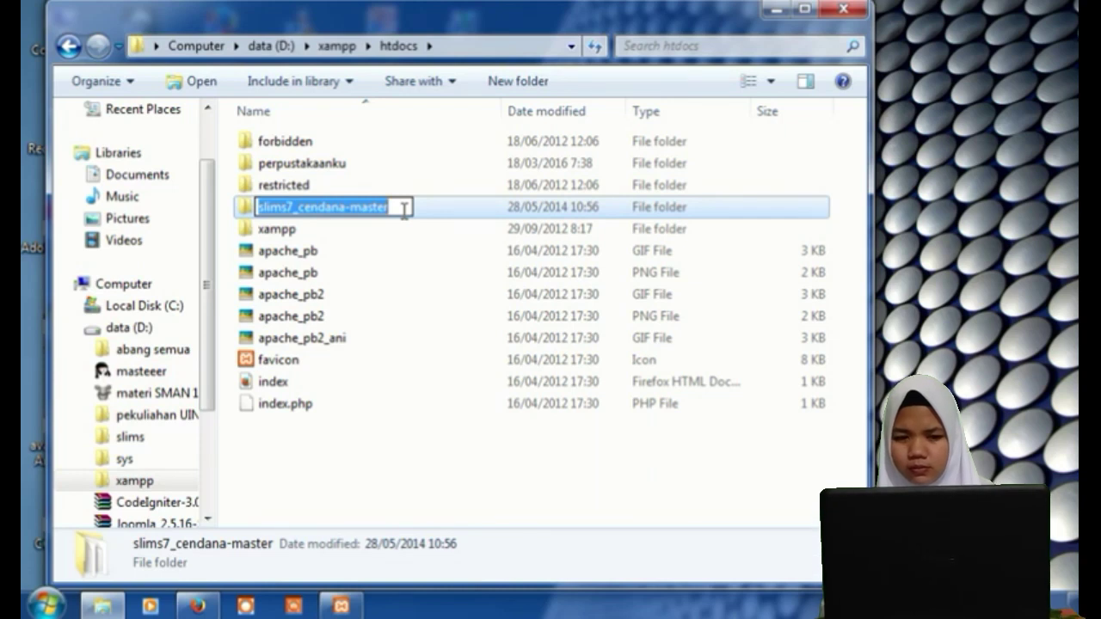
text(per)
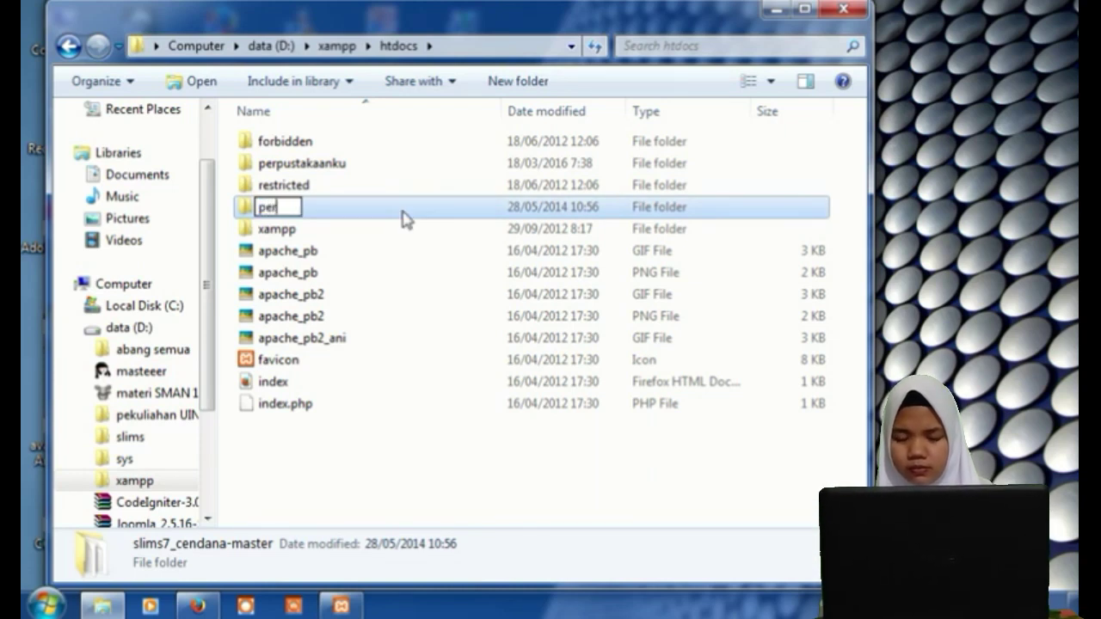
text(pustaka)
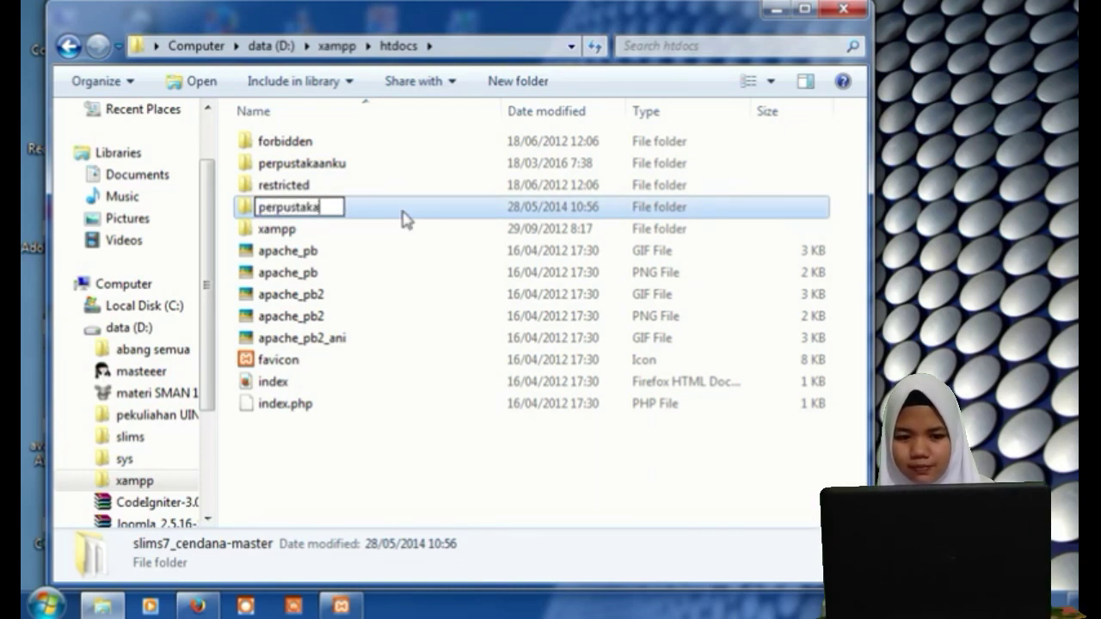
text(anmia)
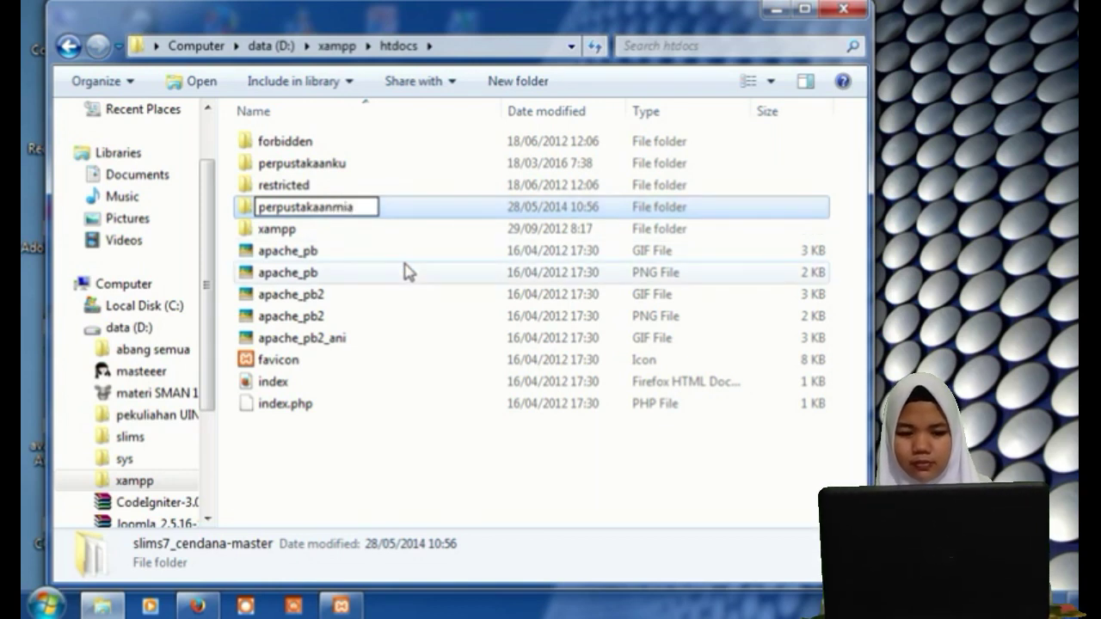
key(Return)
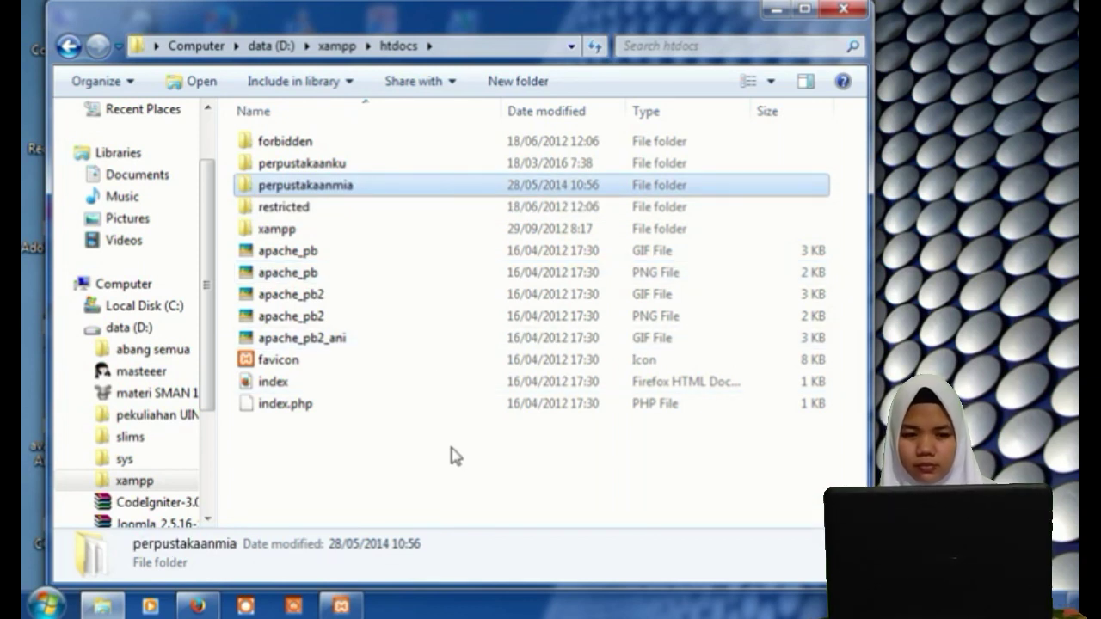
Start Apache and MySQL in the XAMPP Control Panel, then switch to Firefox.
click(352, 610)
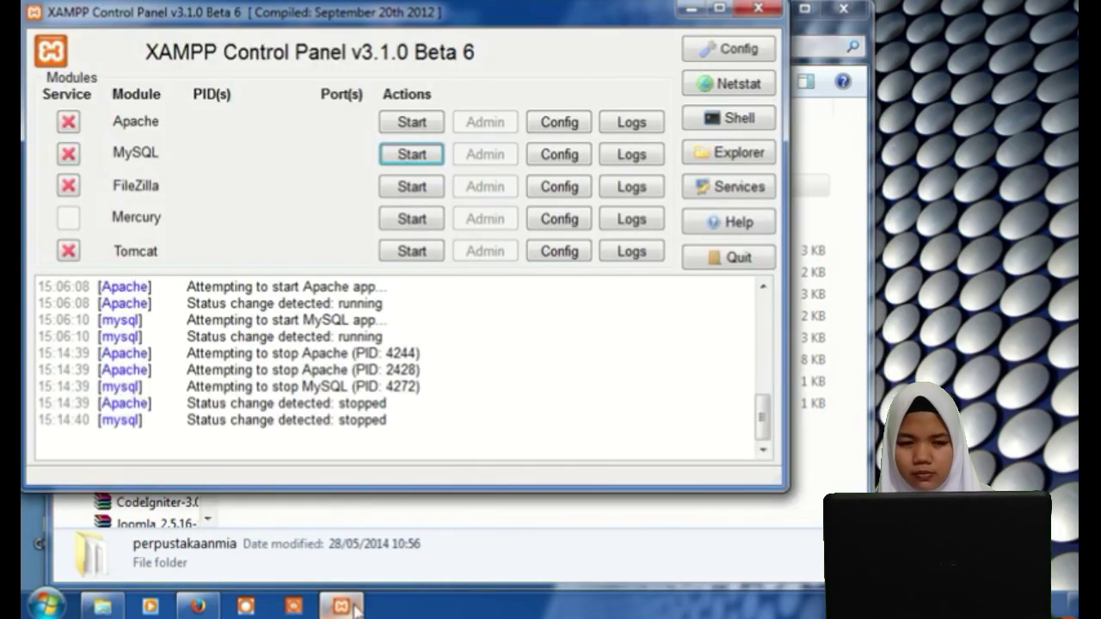
click(404, 123)
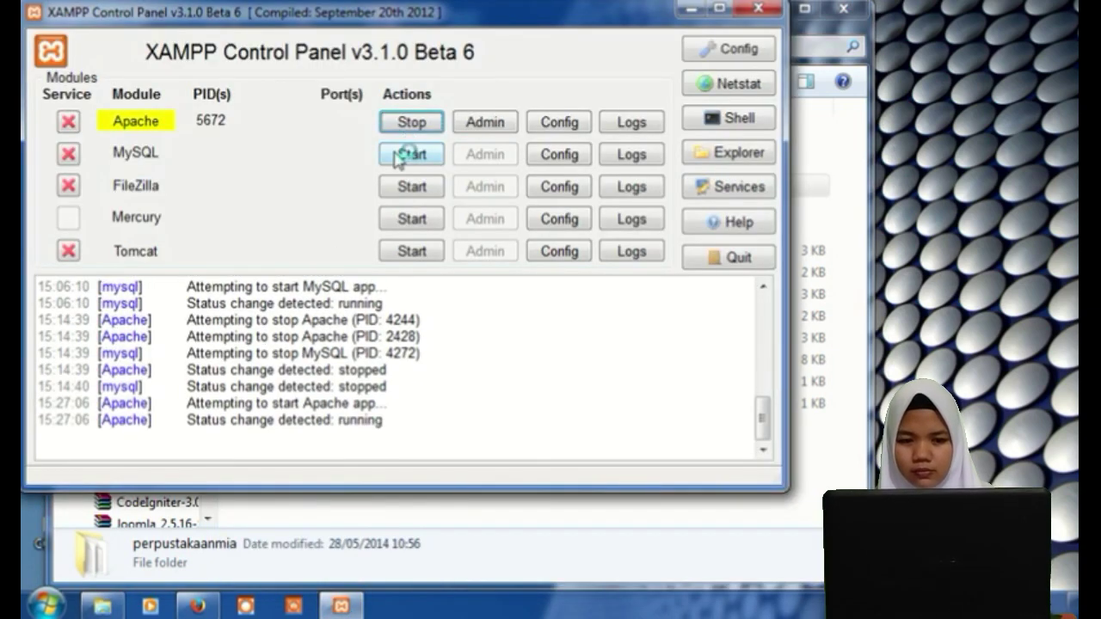
click(405, 155)
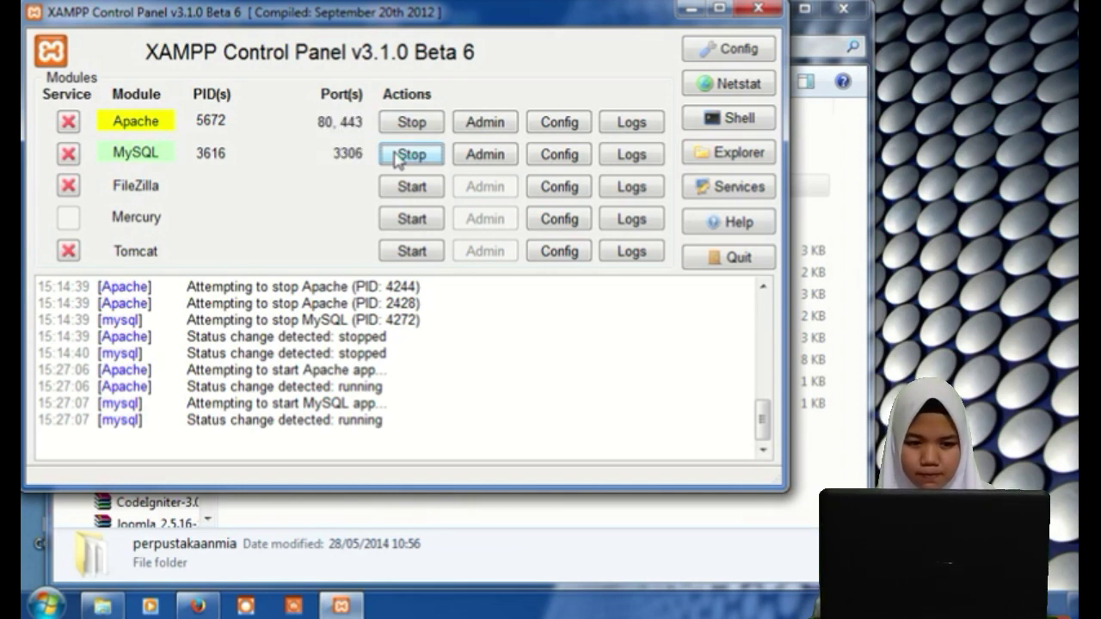
click(198, 607)
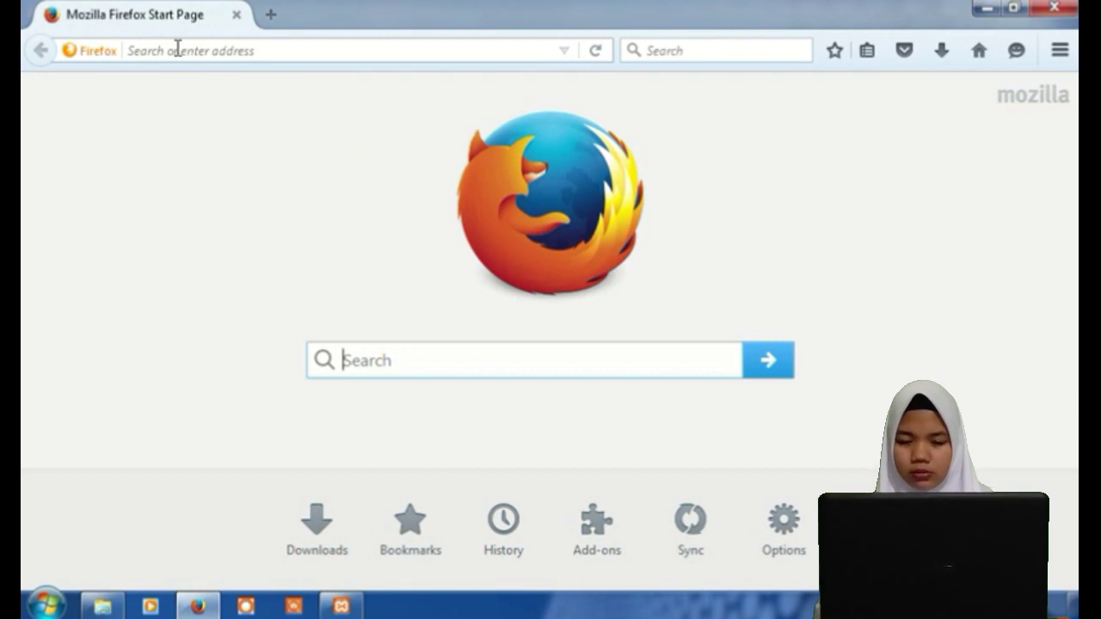
Load localhost/phpmyadmin from Firefox's address bar.
click(177, 49)
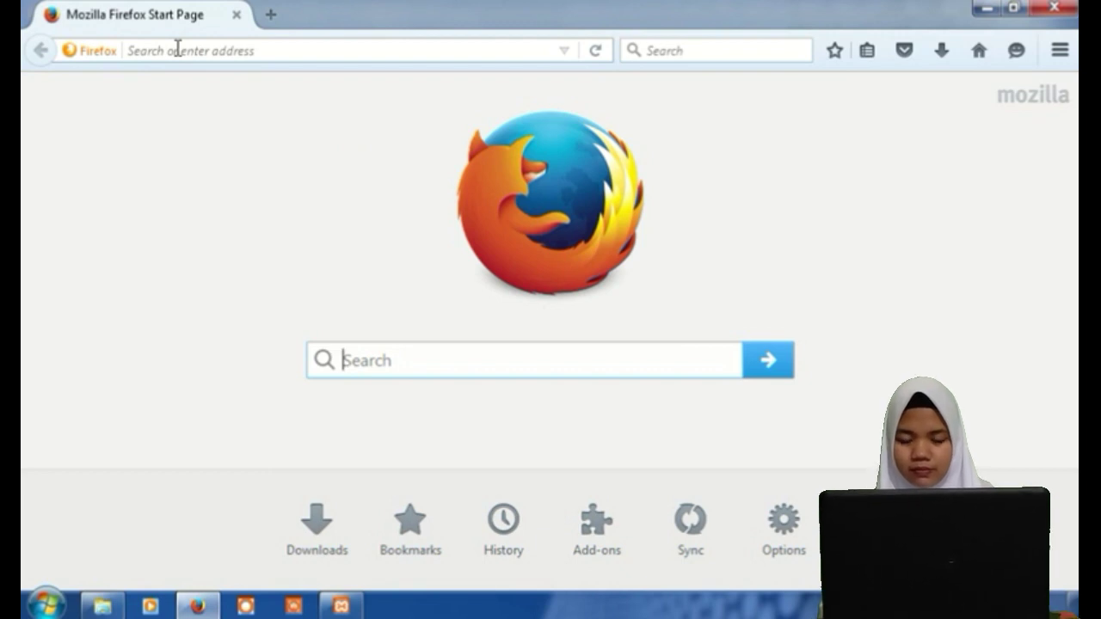
click(177, 49)
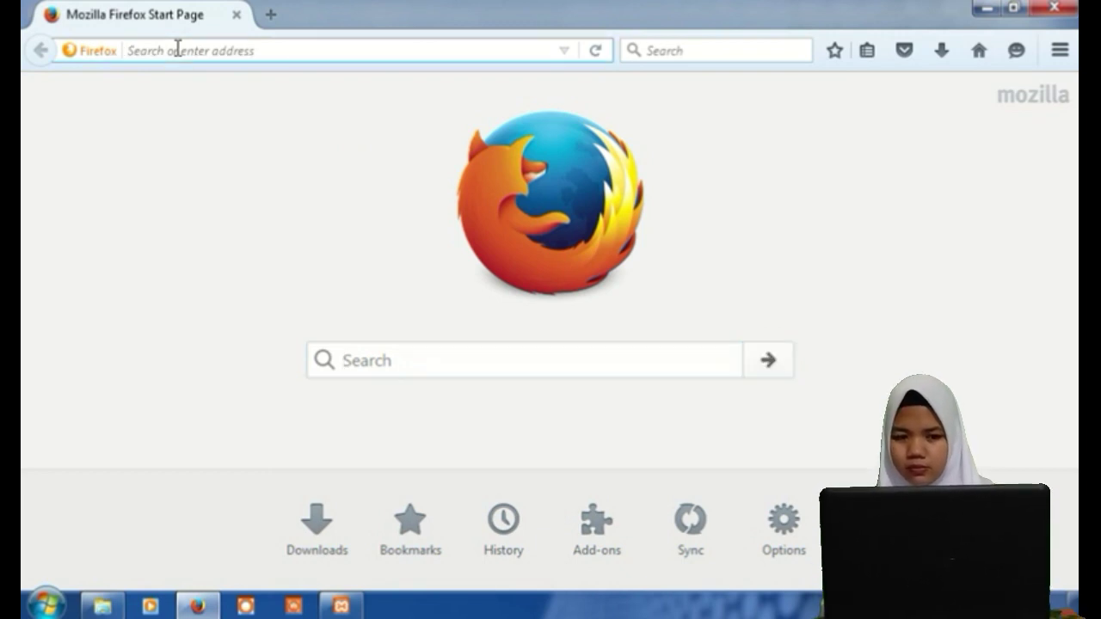
text(lo)
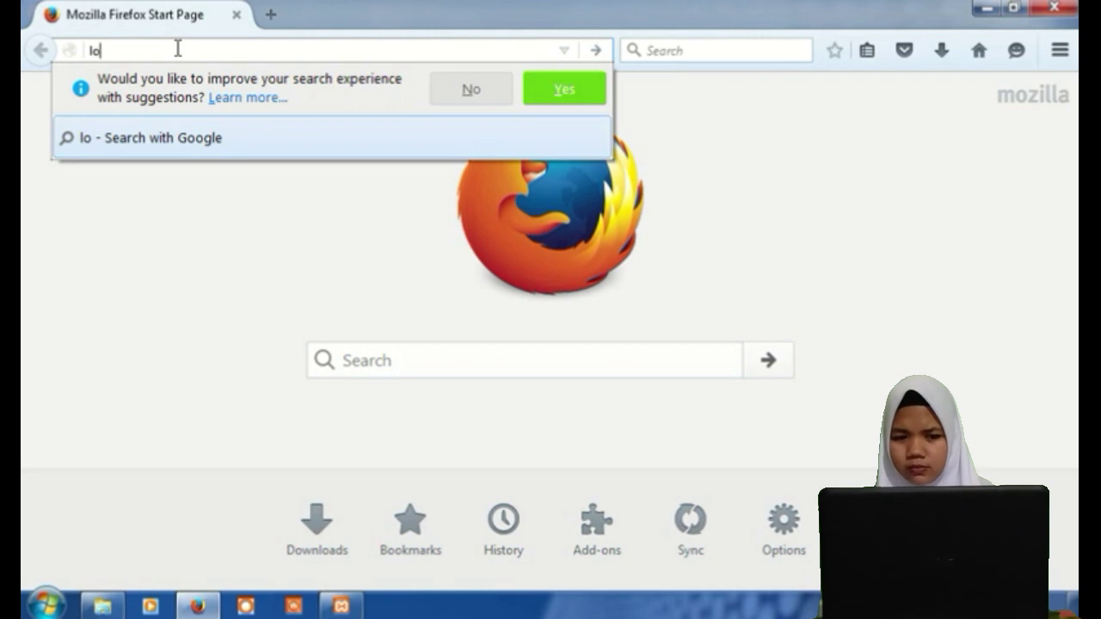
text(calh)
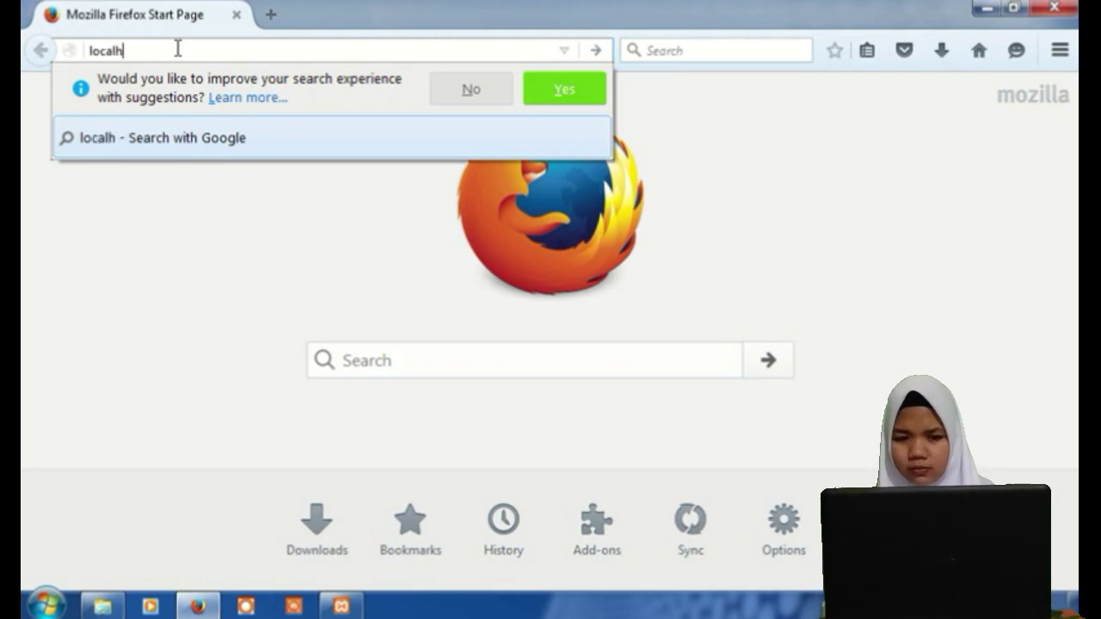
text(ost)
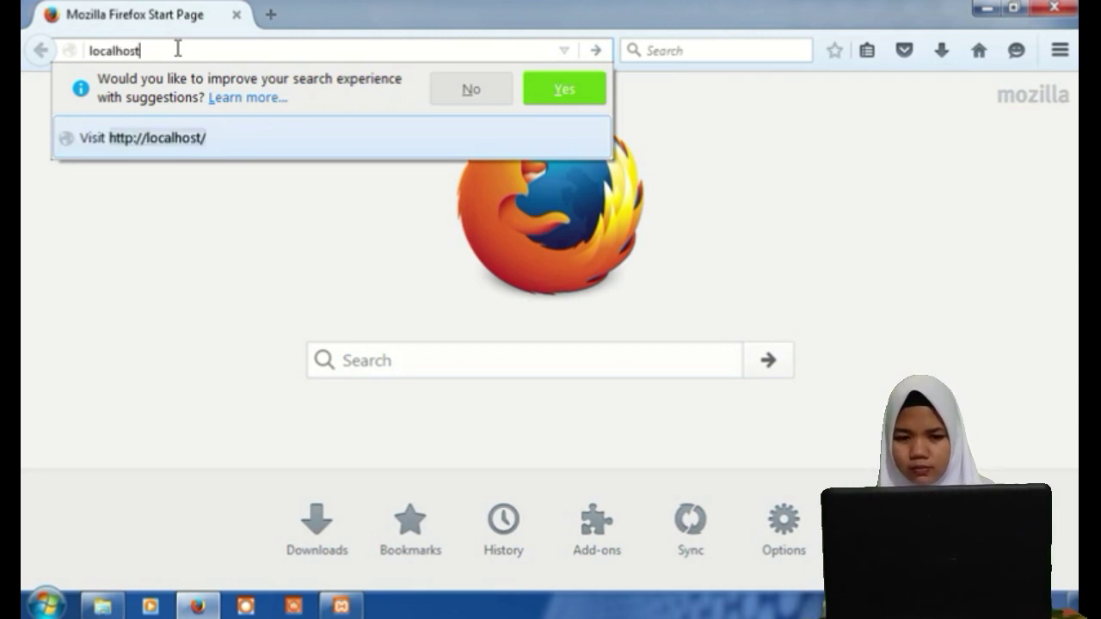
text(/p)
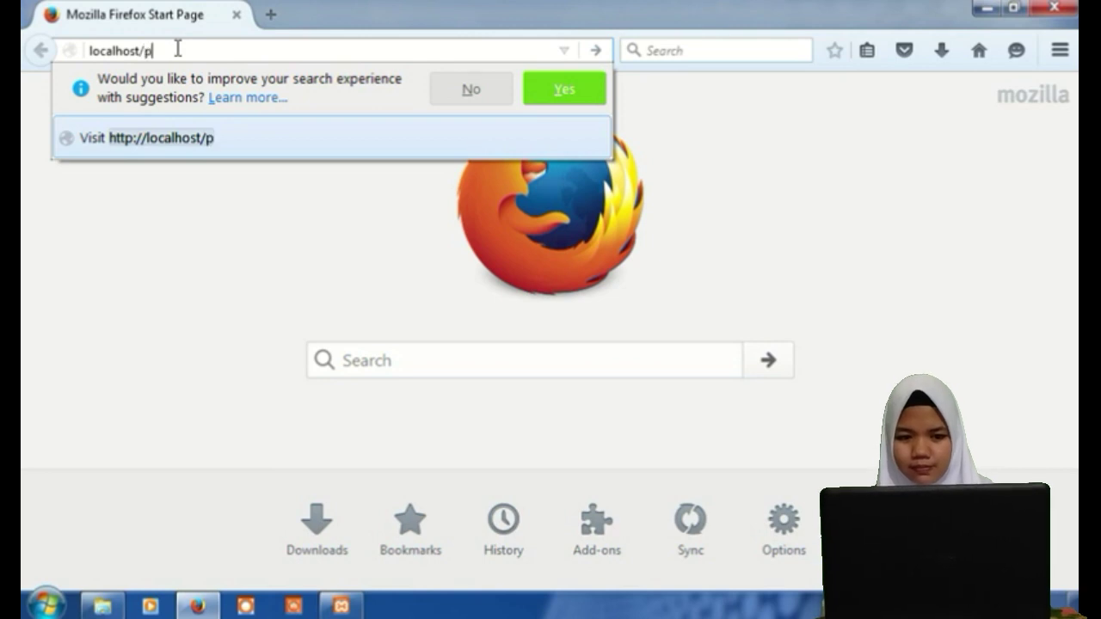
text(h)
text(pm)
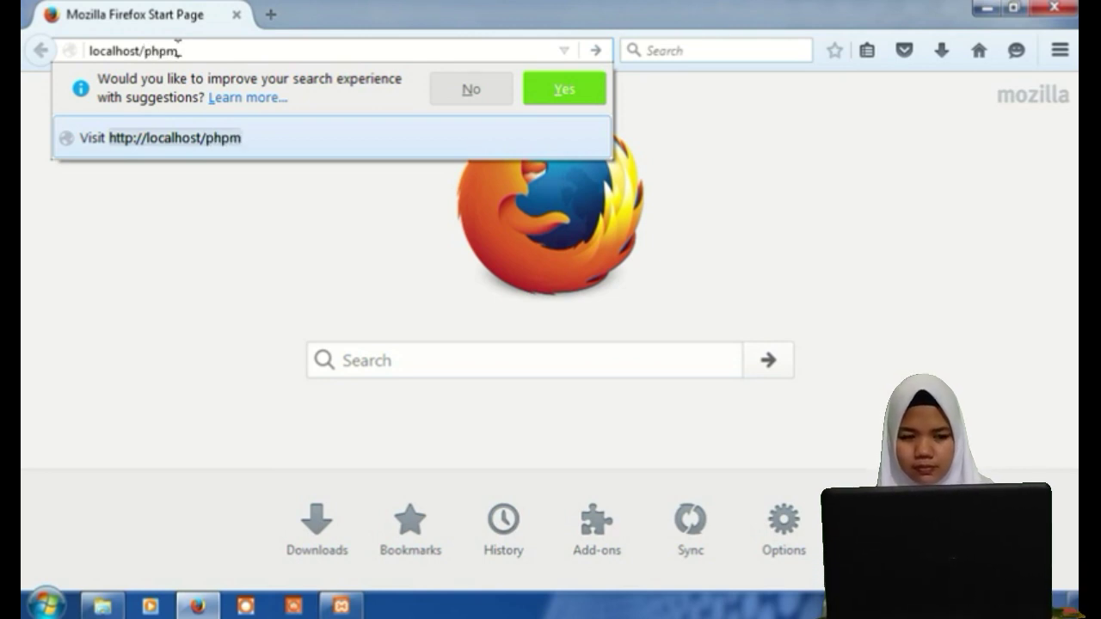
text(yadmi)
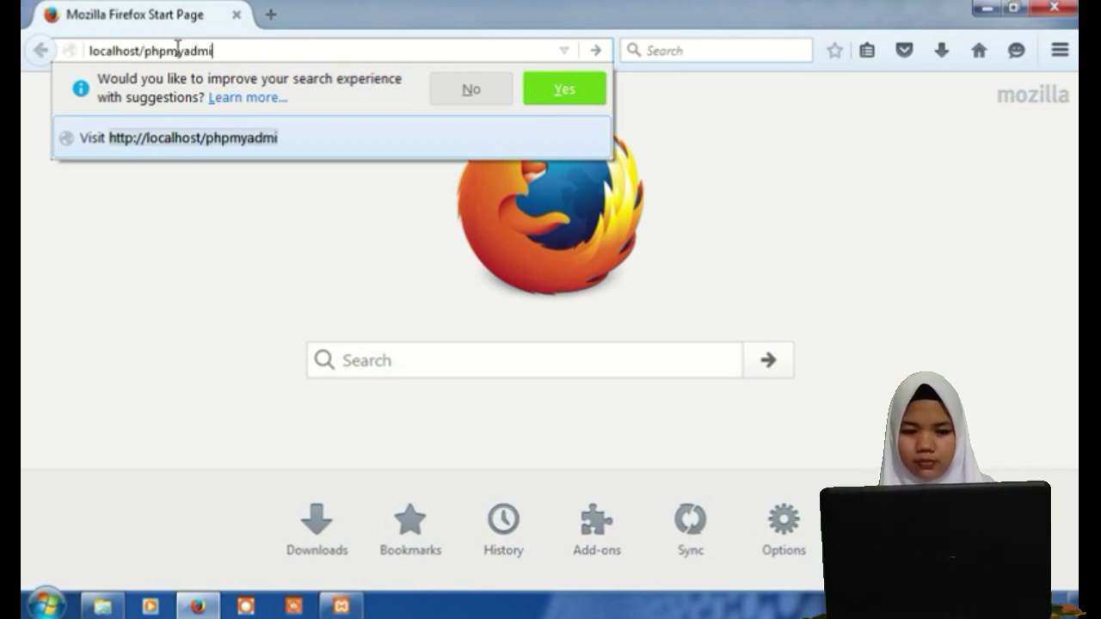
text(n)
key(Return)
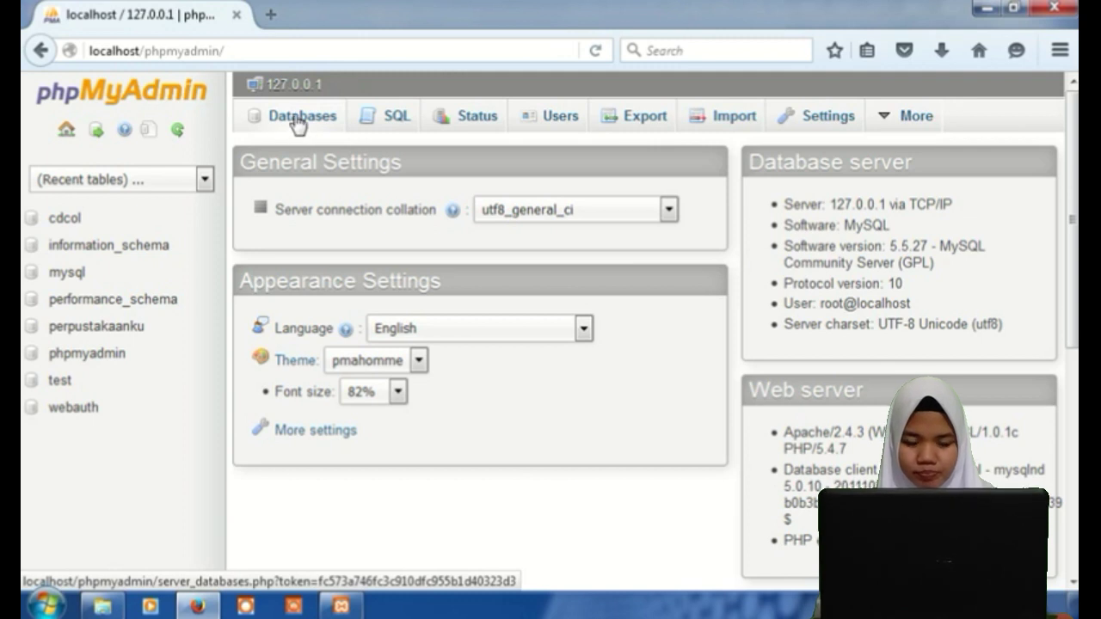
Create a database named perpustakaanmia from phpMyAdmin's Databases tab.
click(297, 125)
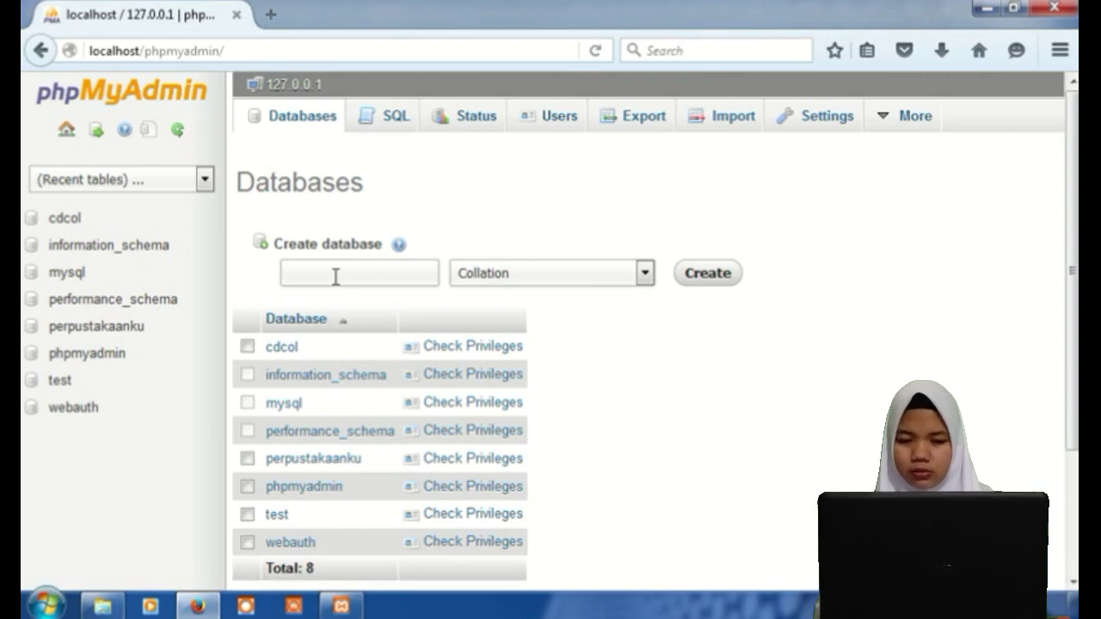
click(336, 276)
text(p)
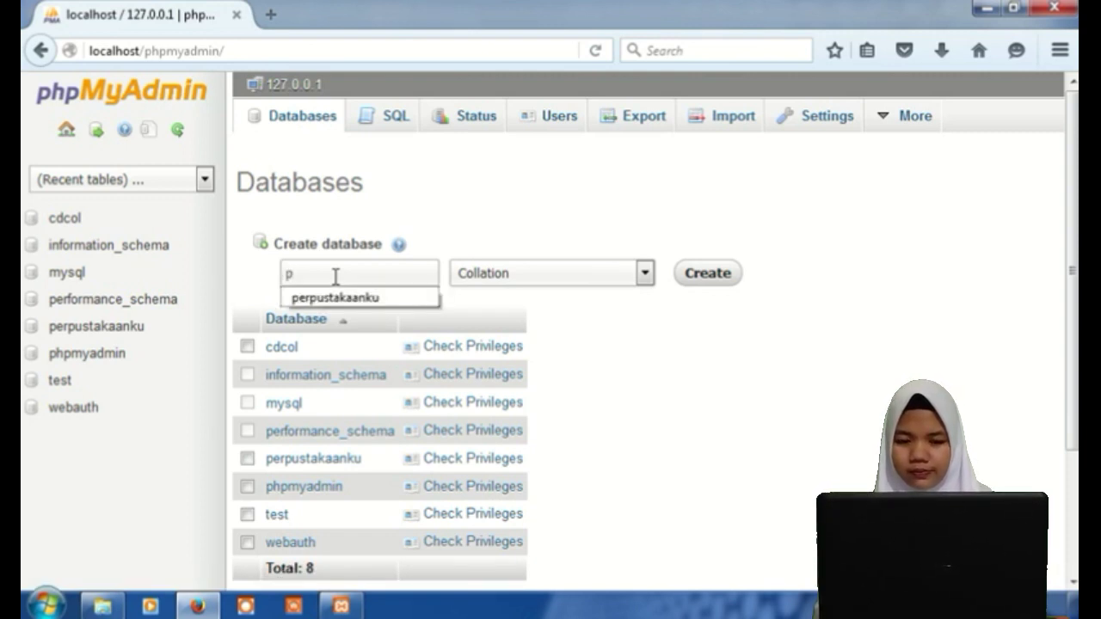
text(erpust)
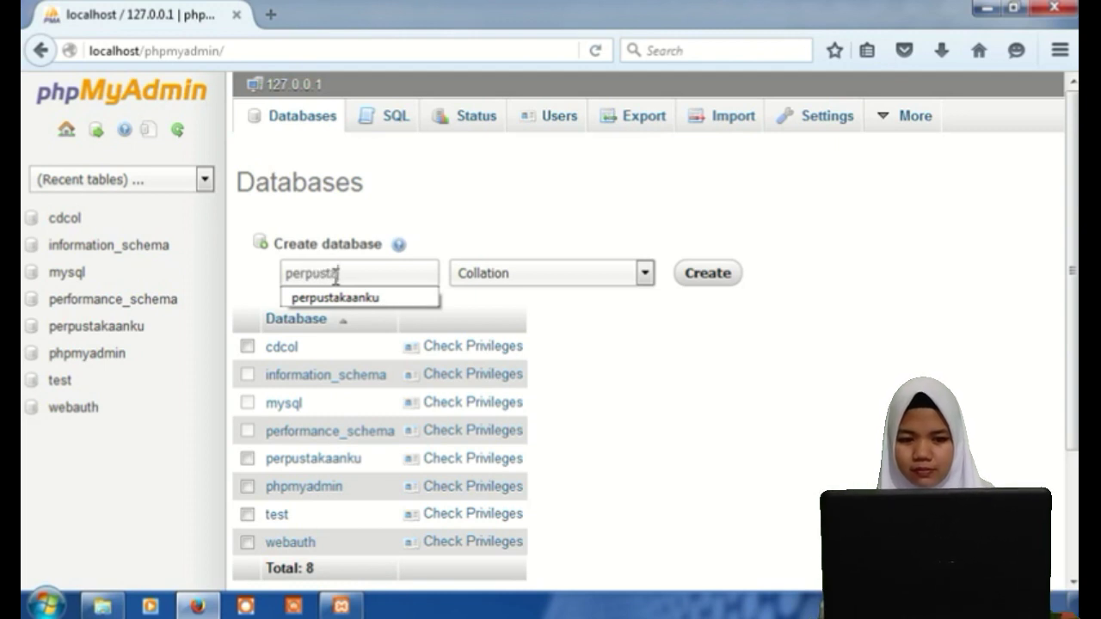
text(akaanmi)
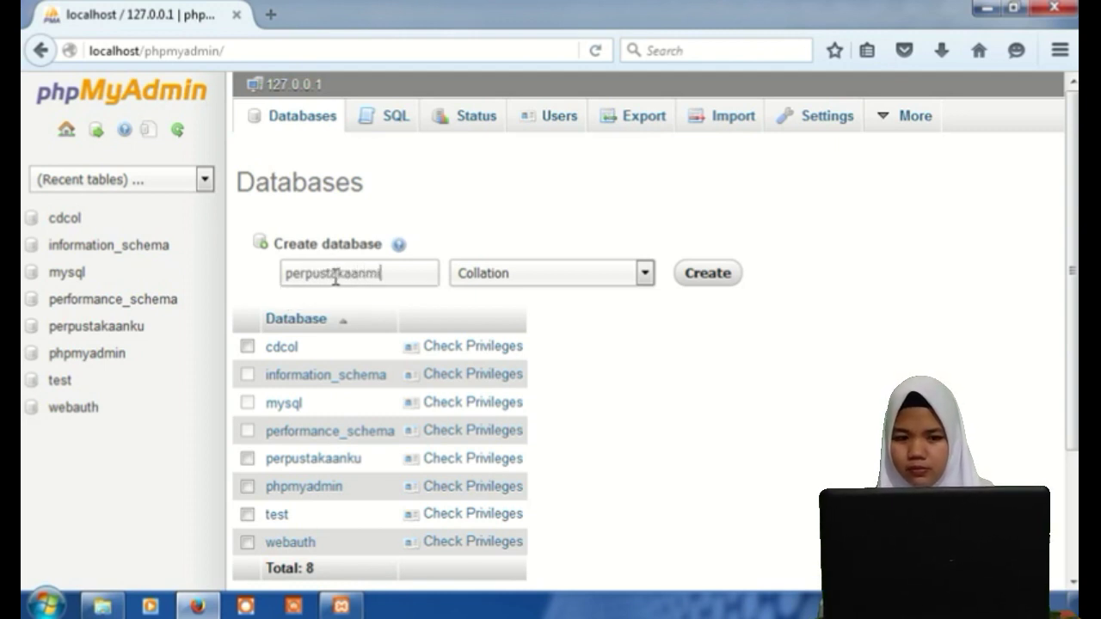
text(a)
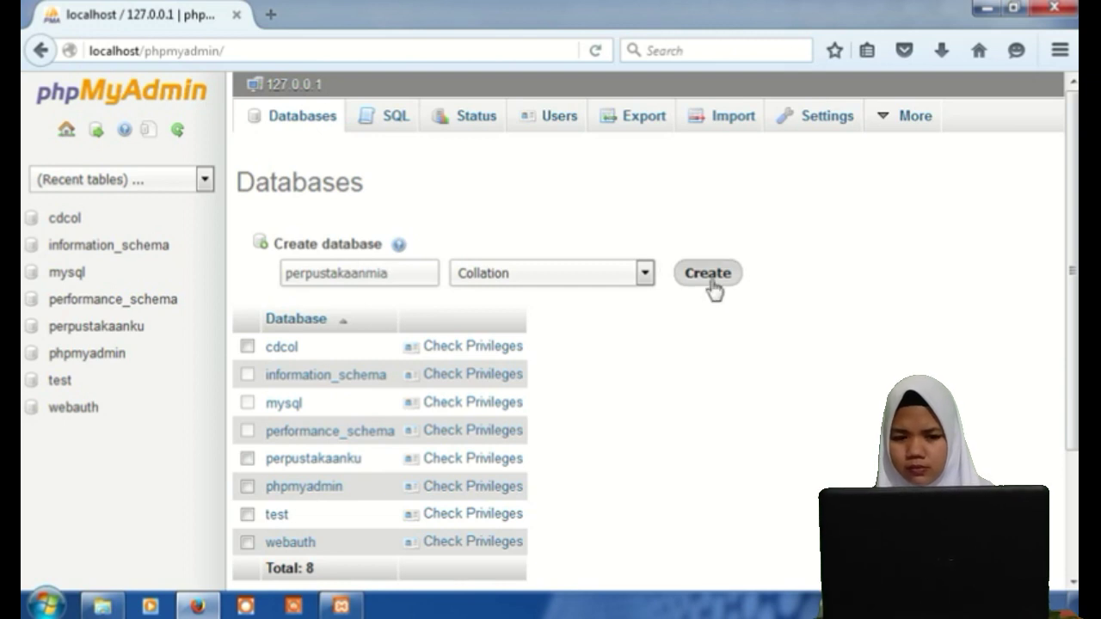
click(712, 284)
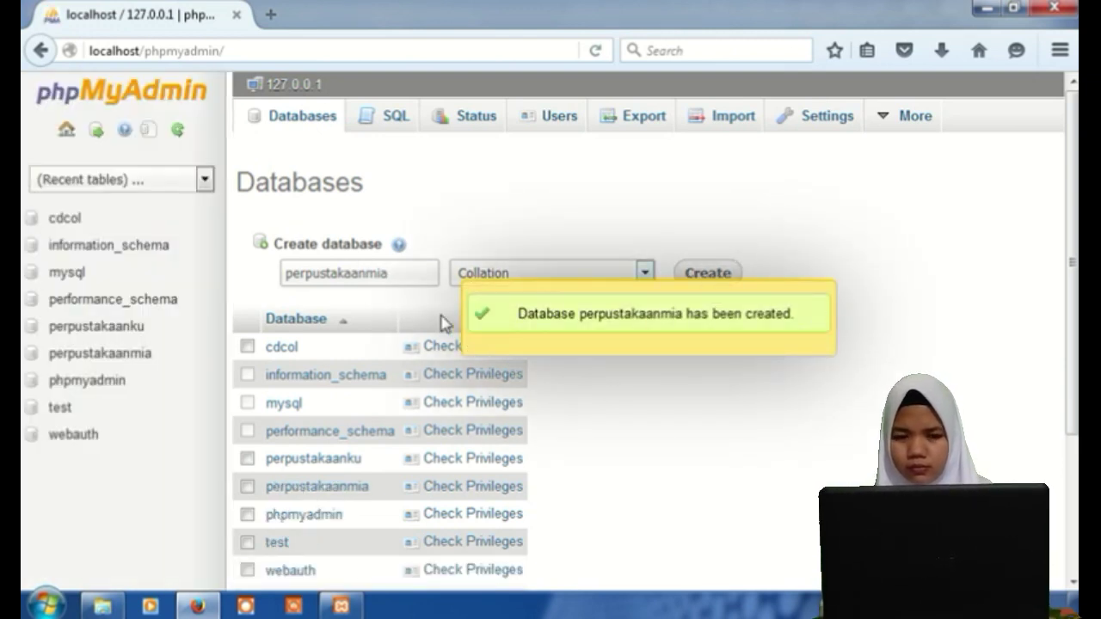
click(268, 17)
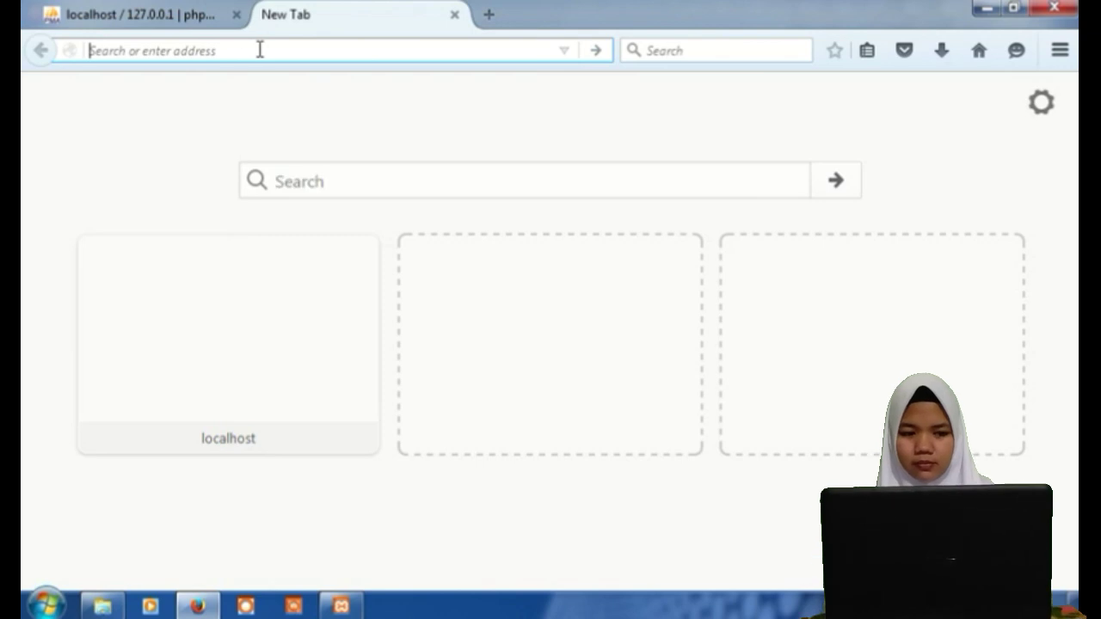
Enter localhost/perpustakaanmia in the new tab, accepting the localhost autofill.
text(lo)
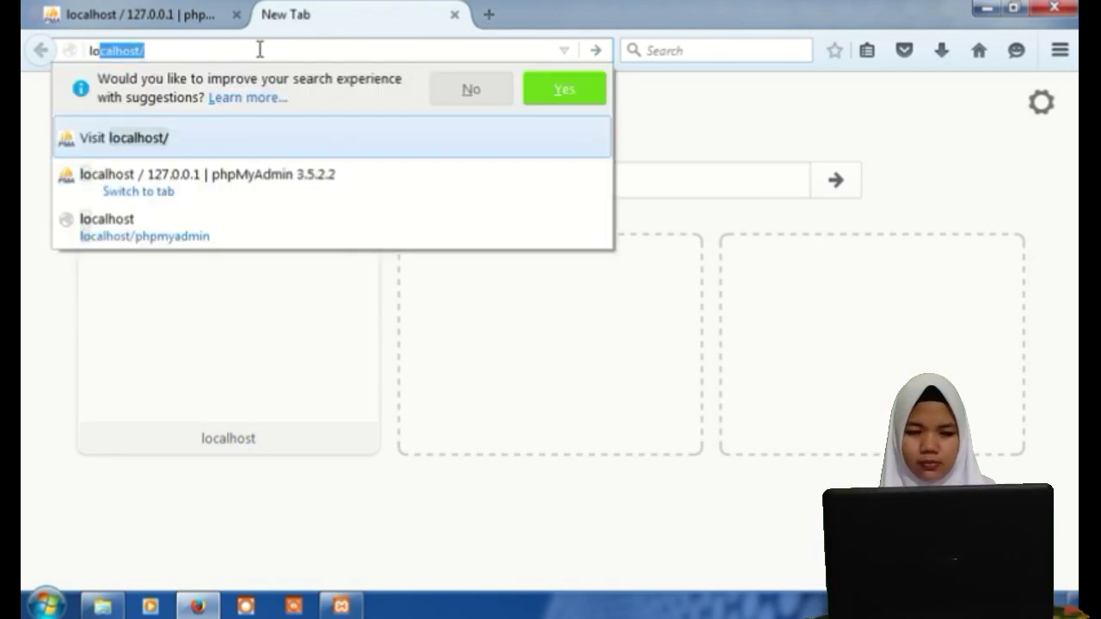
key(Right)
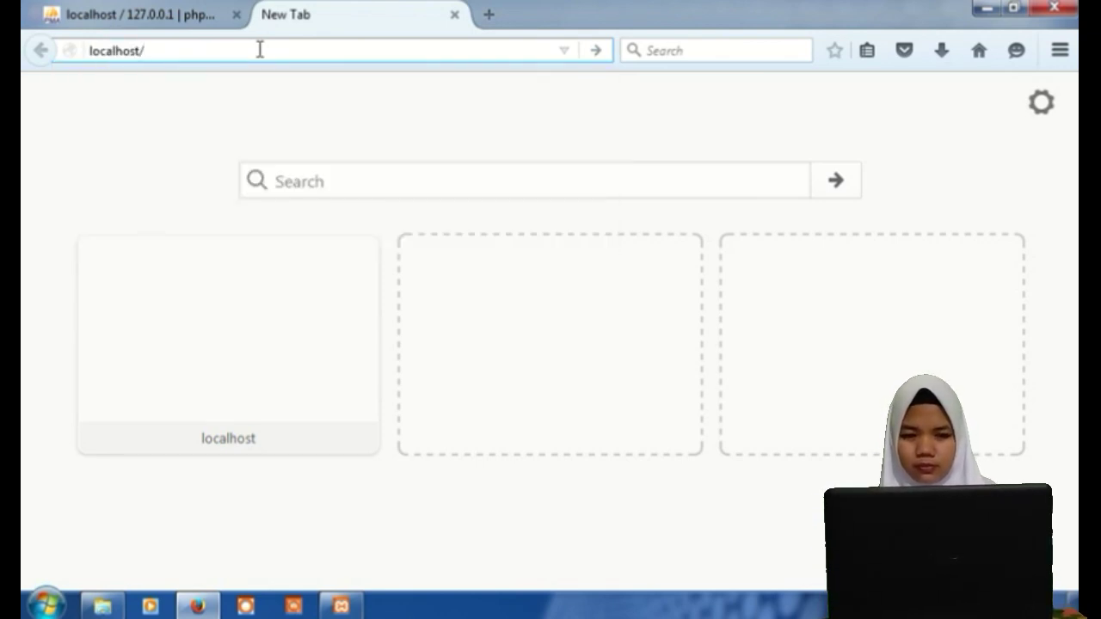
text(perp)
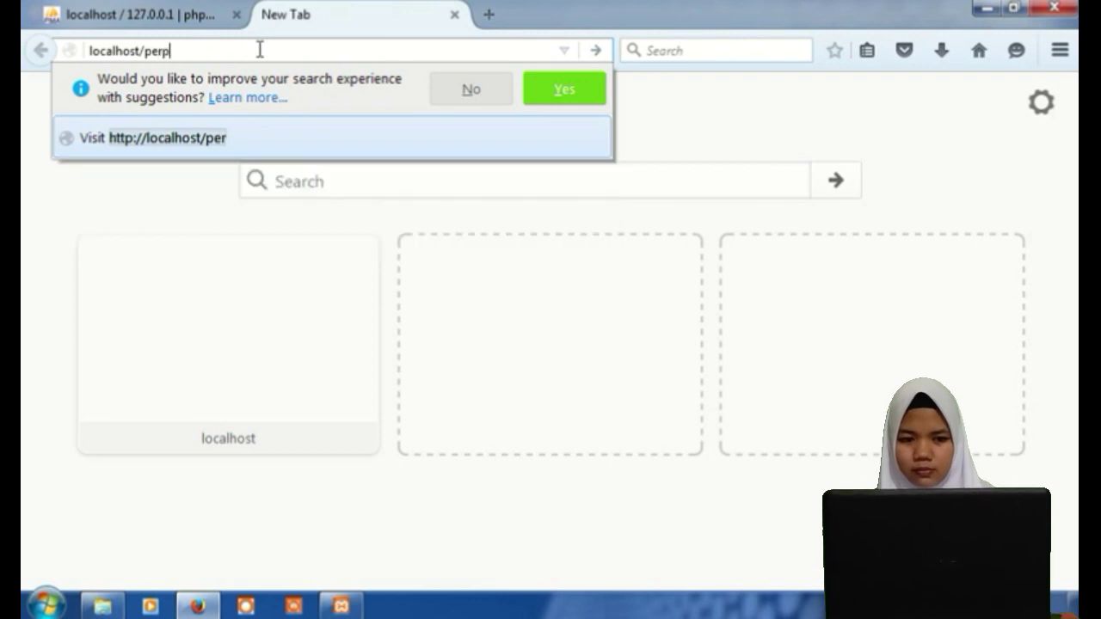
text(ustakaan)
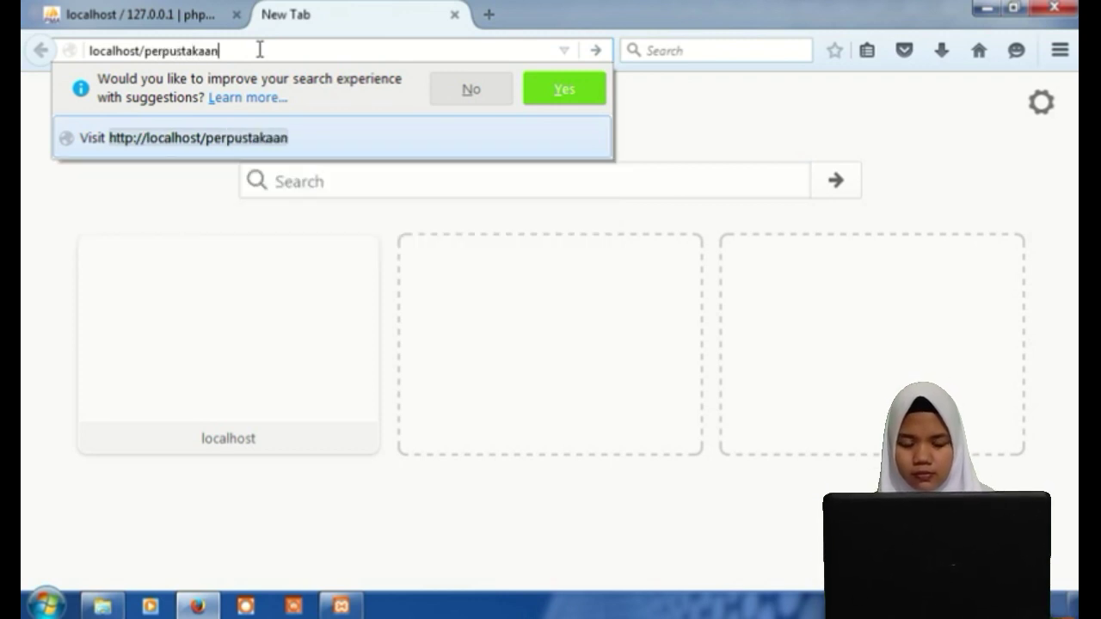
text(mia)
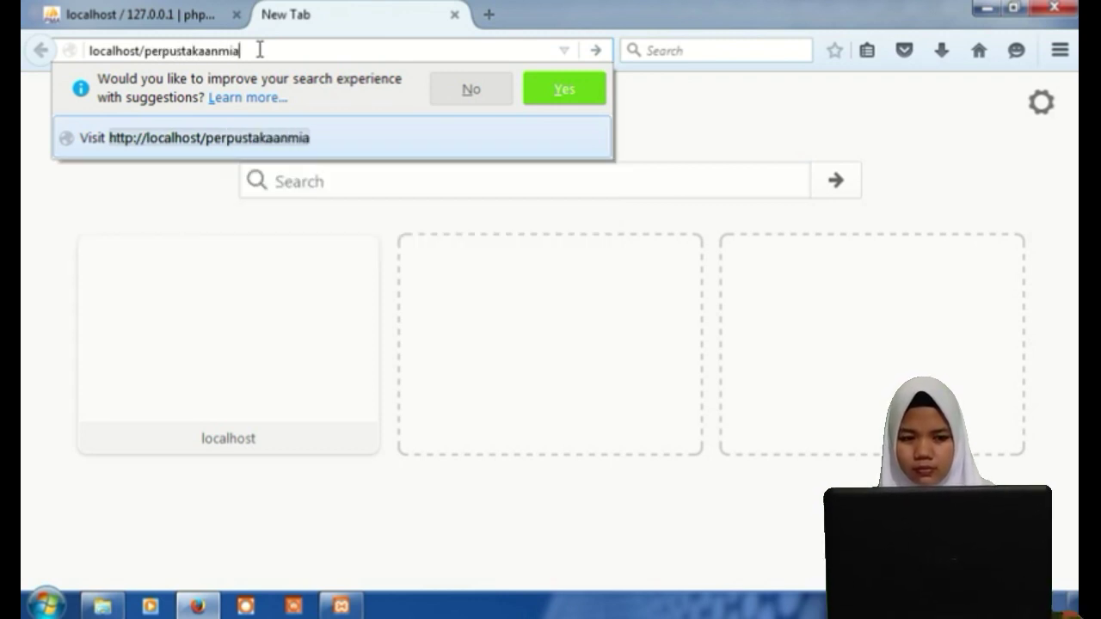
key(Return)
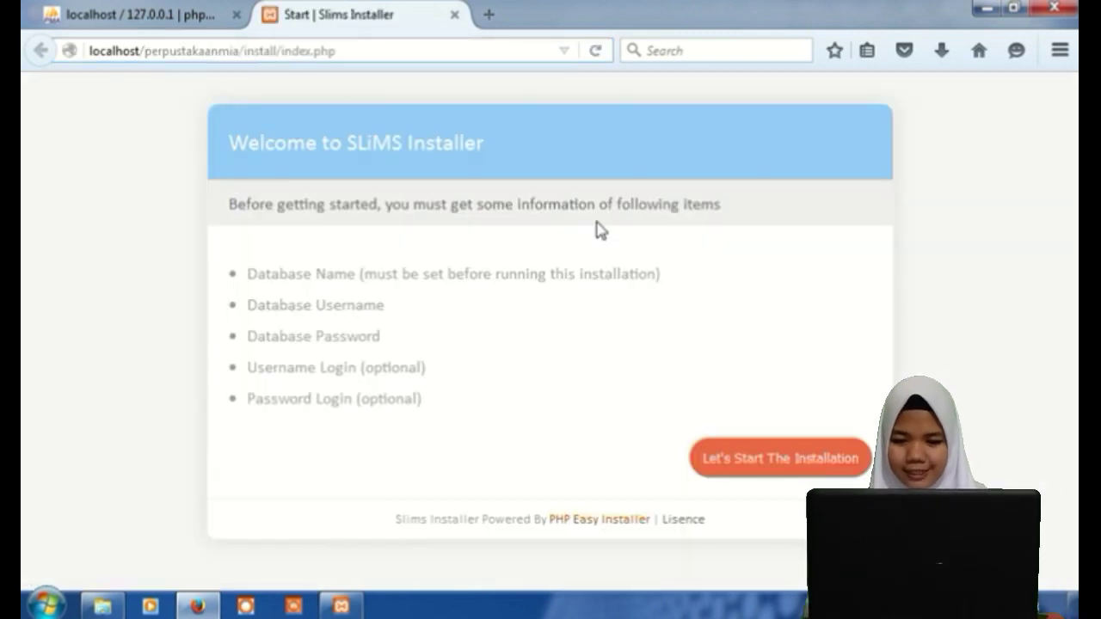
Start the SLiMS installation and enter database name perpustakaanmia with username root.
click(775, 474)
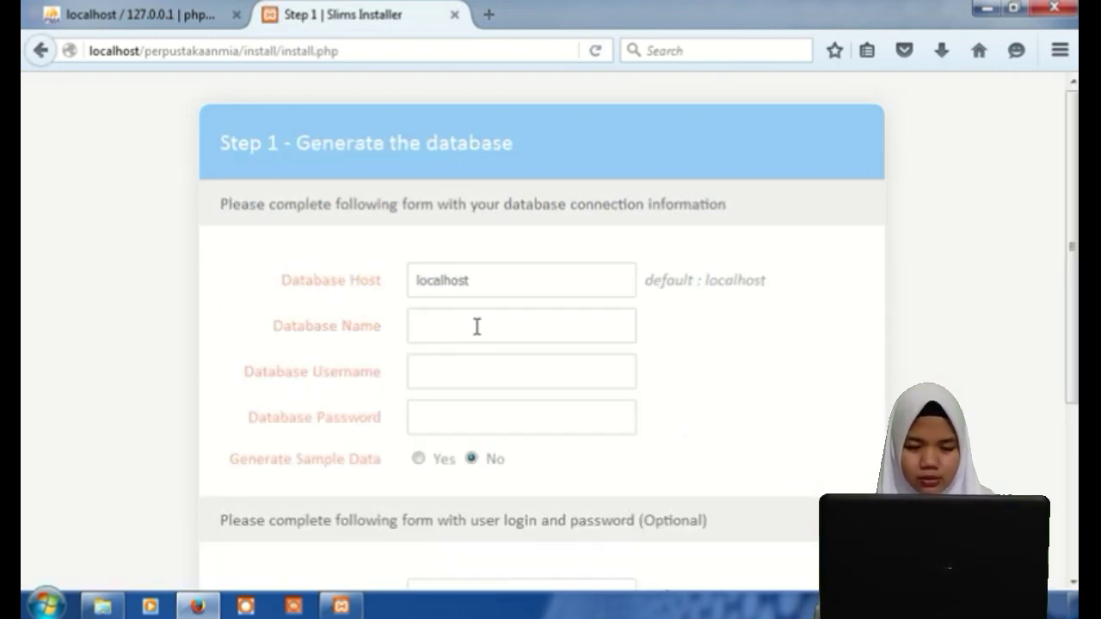
click(476, 327)
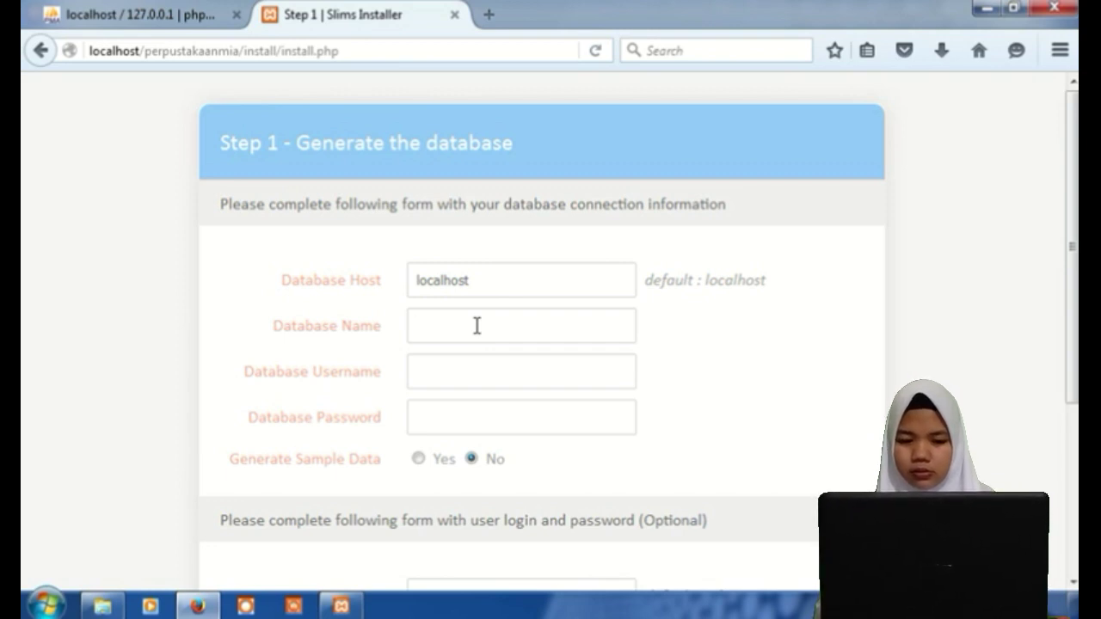
text(p)
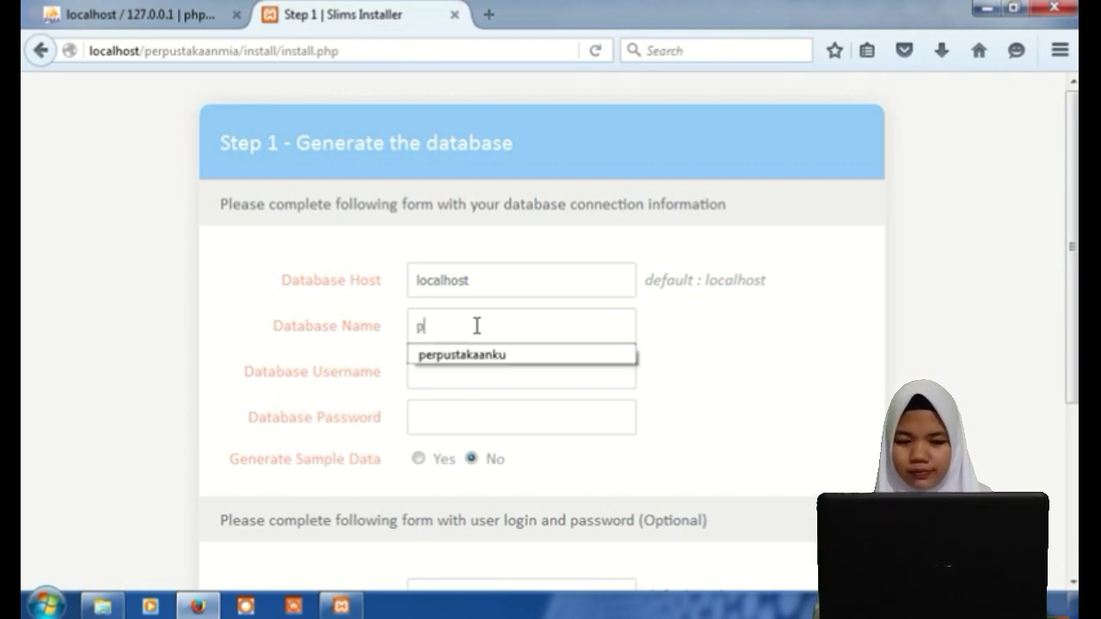
text(er)
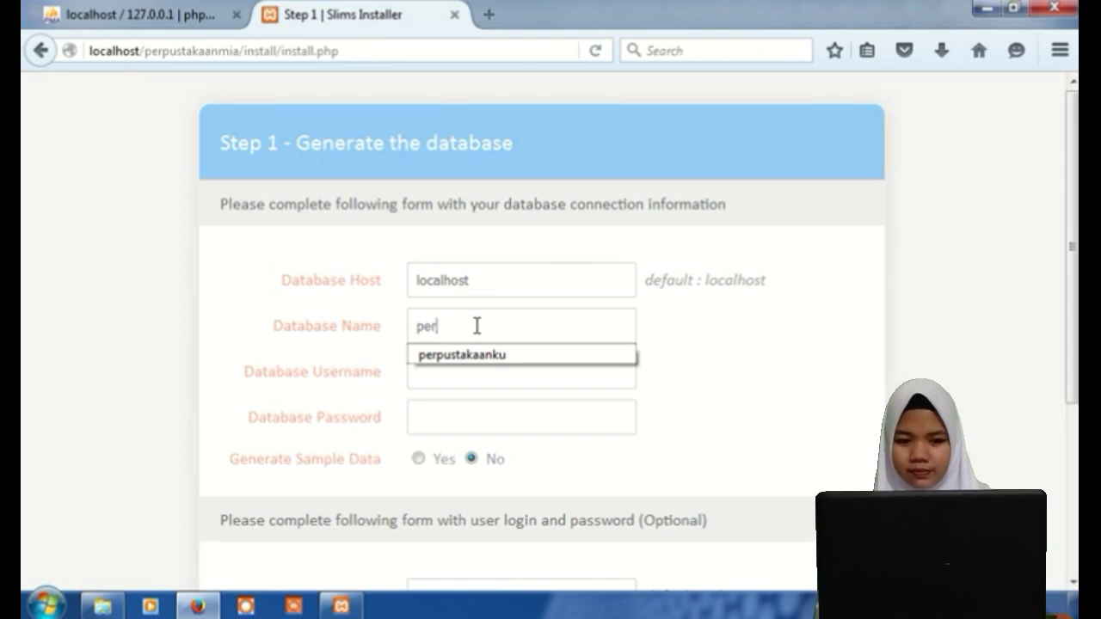
text(pu)
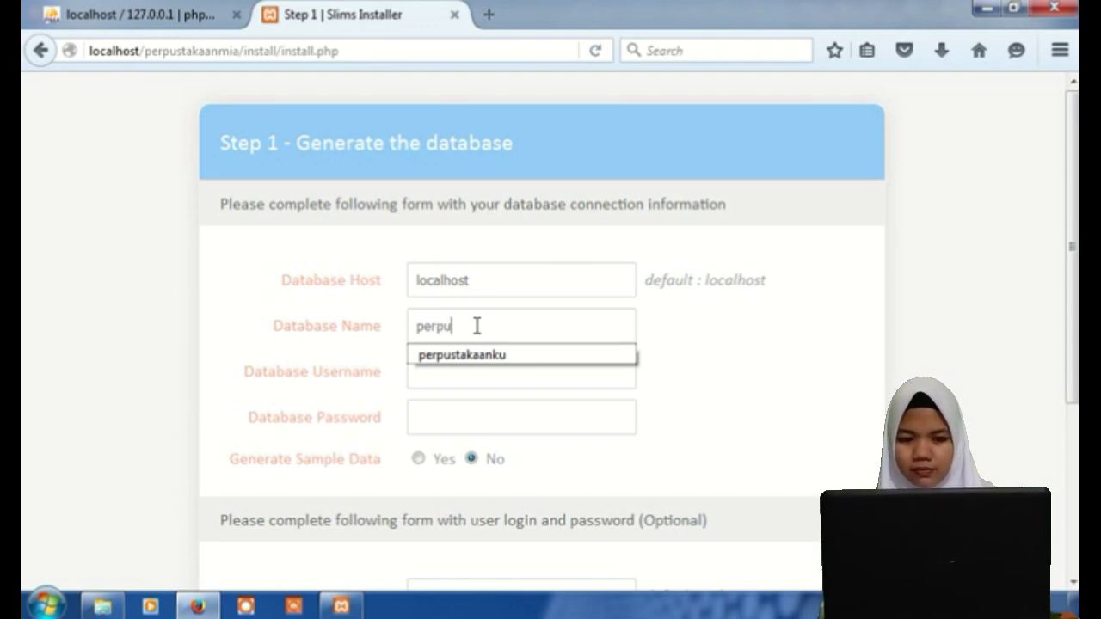
text(stakaanm)
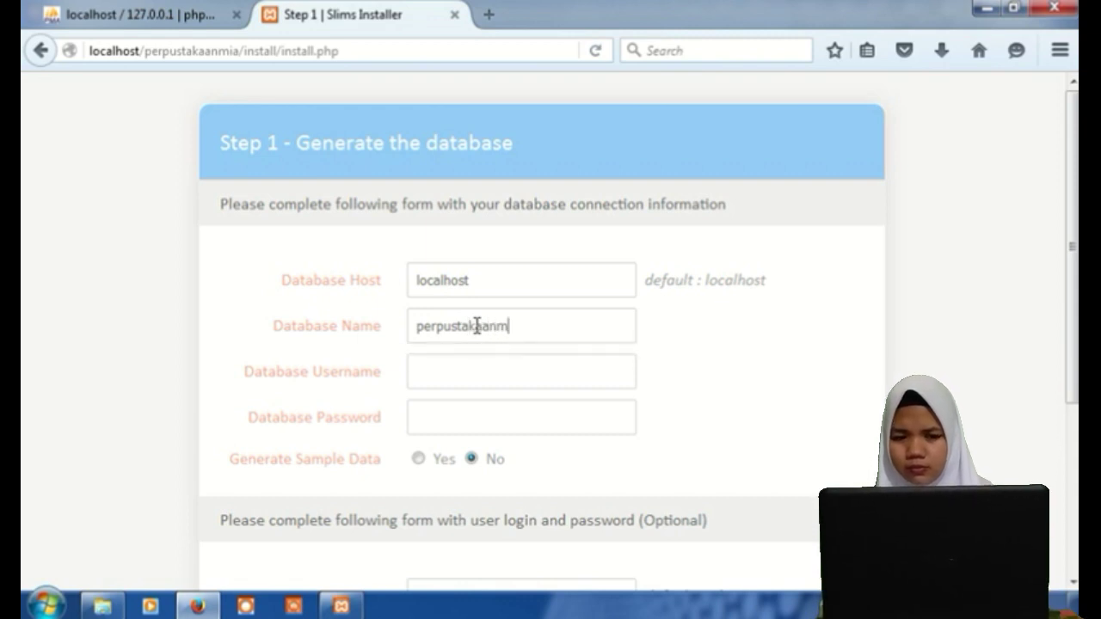
text(ia)
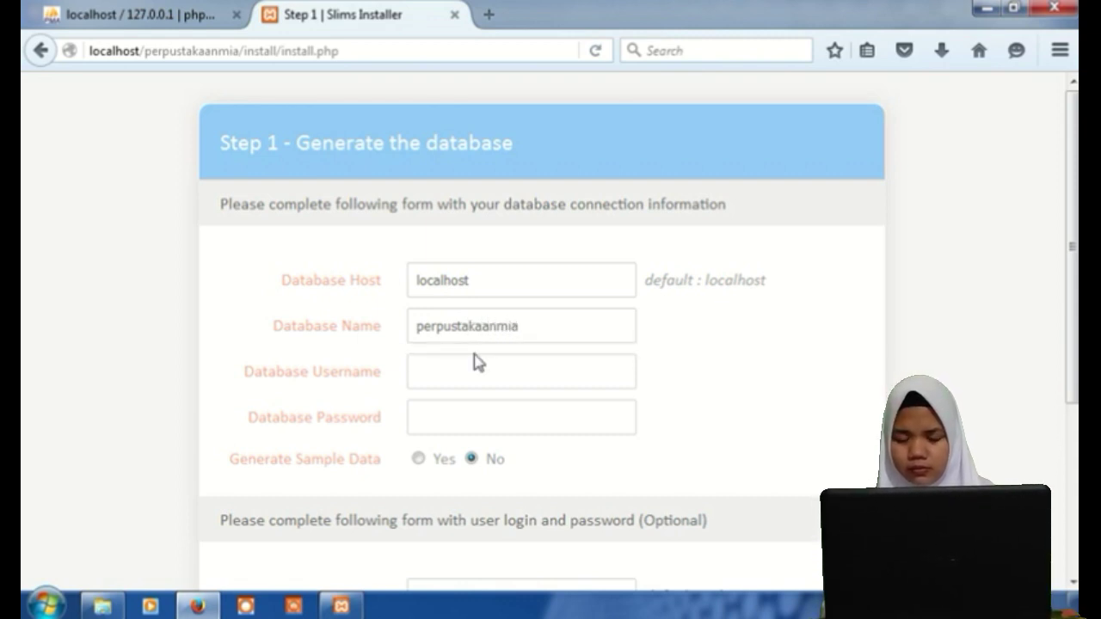
click(474, 375)
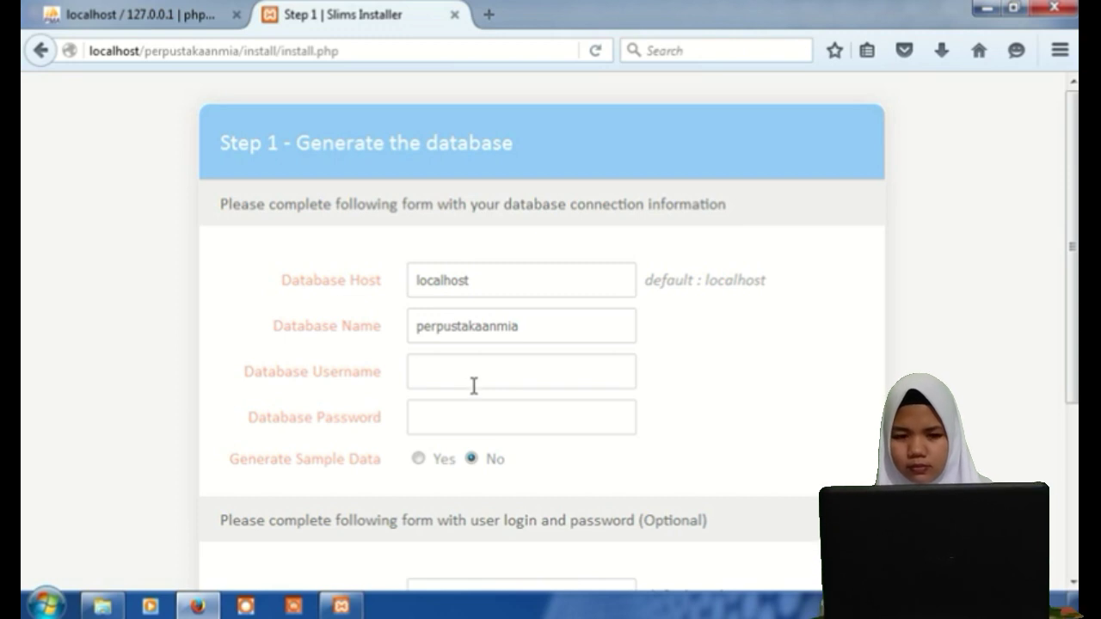
text(root)
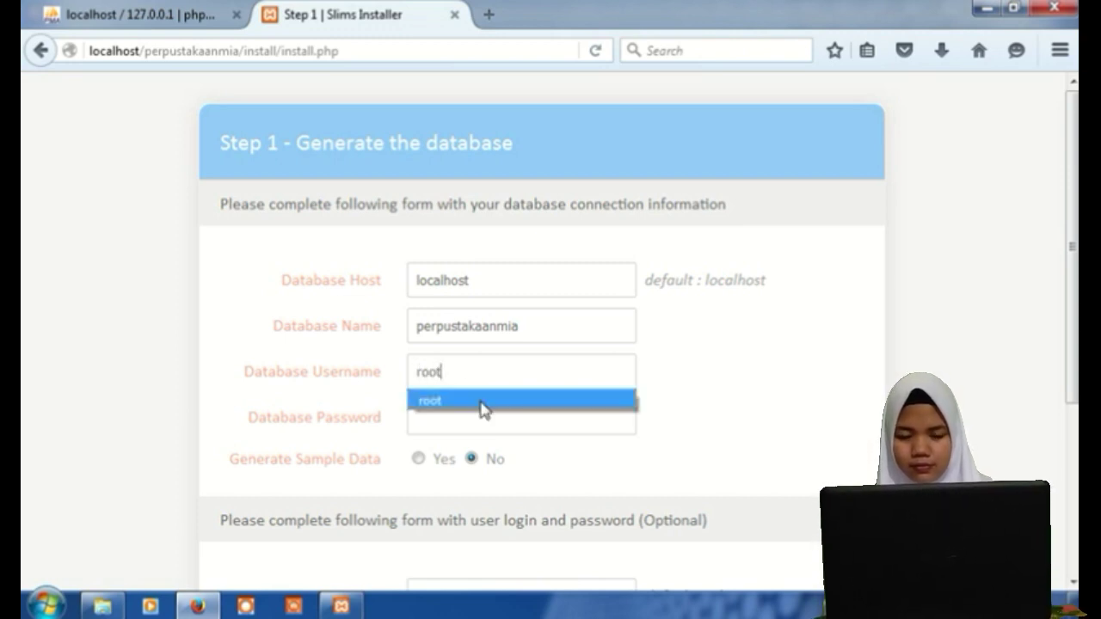
click(480, 403)
Enter the admin login password in both password fields and submit the installer form.
scroll(495, 421, down, 1)
scroll(495, 424, down, 5)
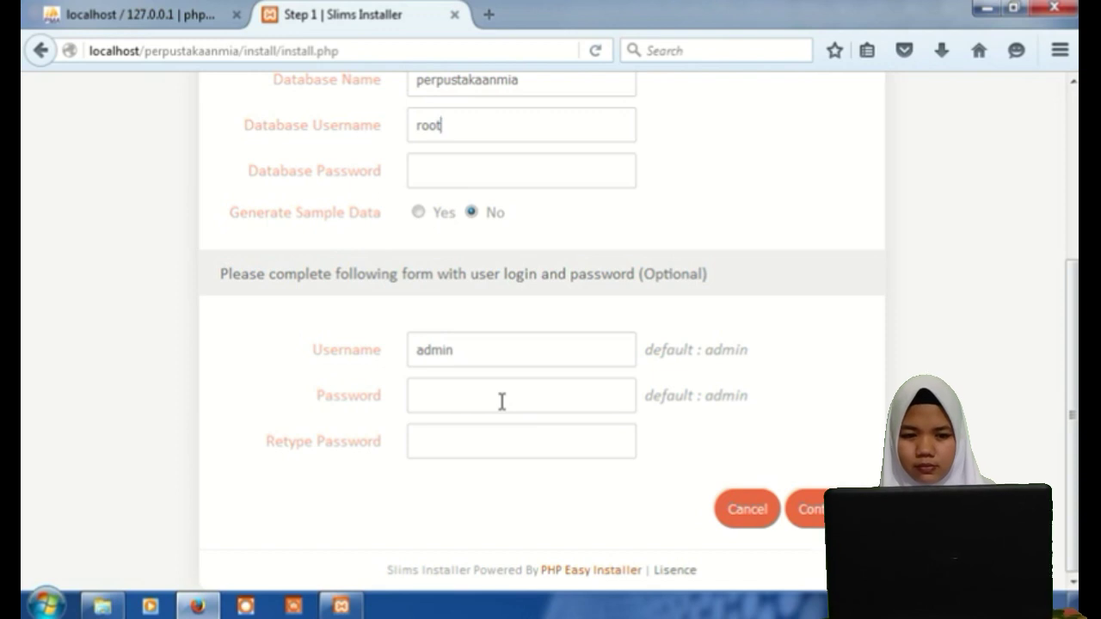
click(503, 402)
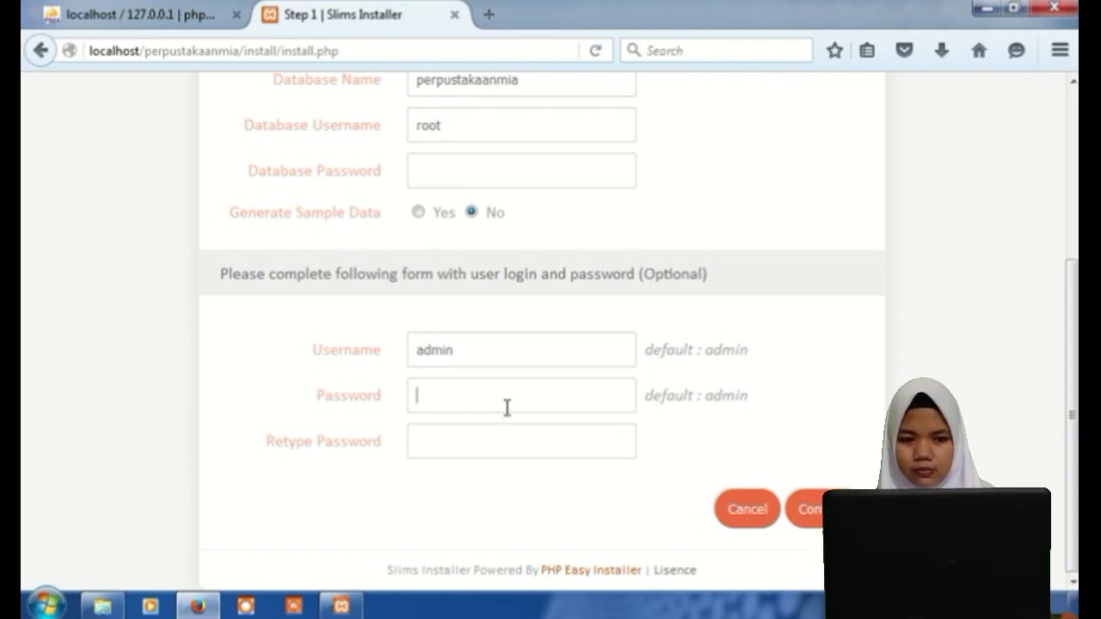
text(admin)
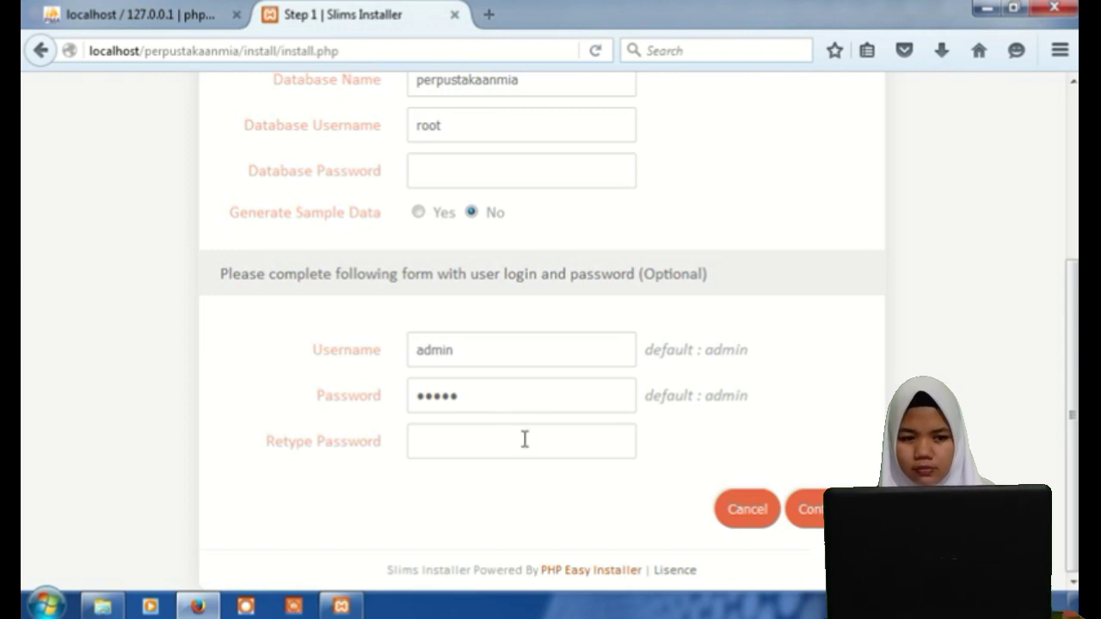
click(525, 439)
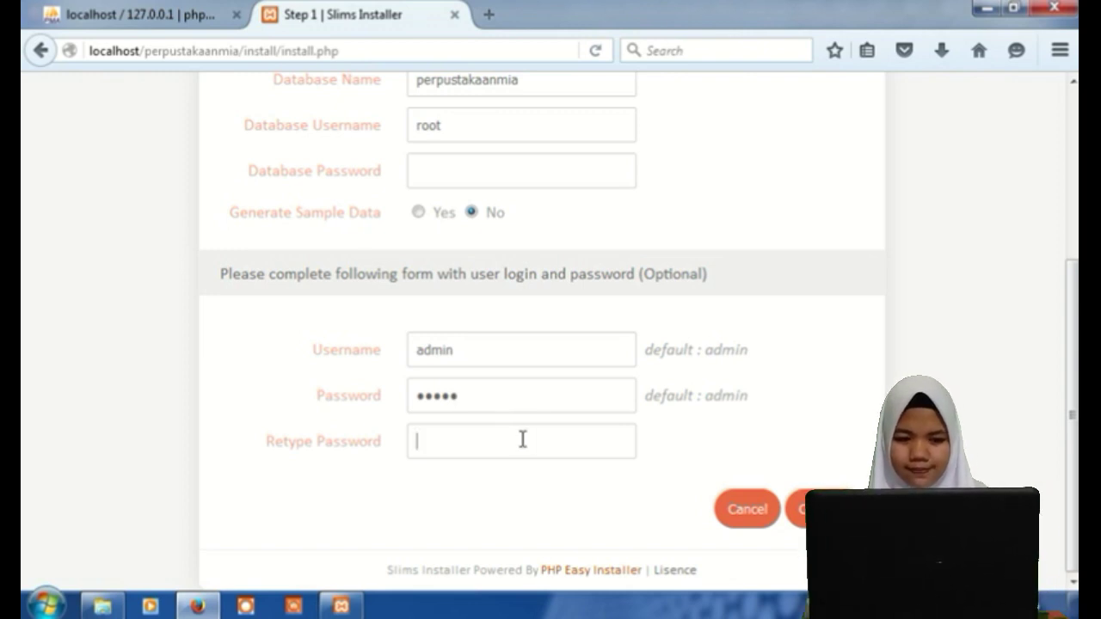
text(admin)
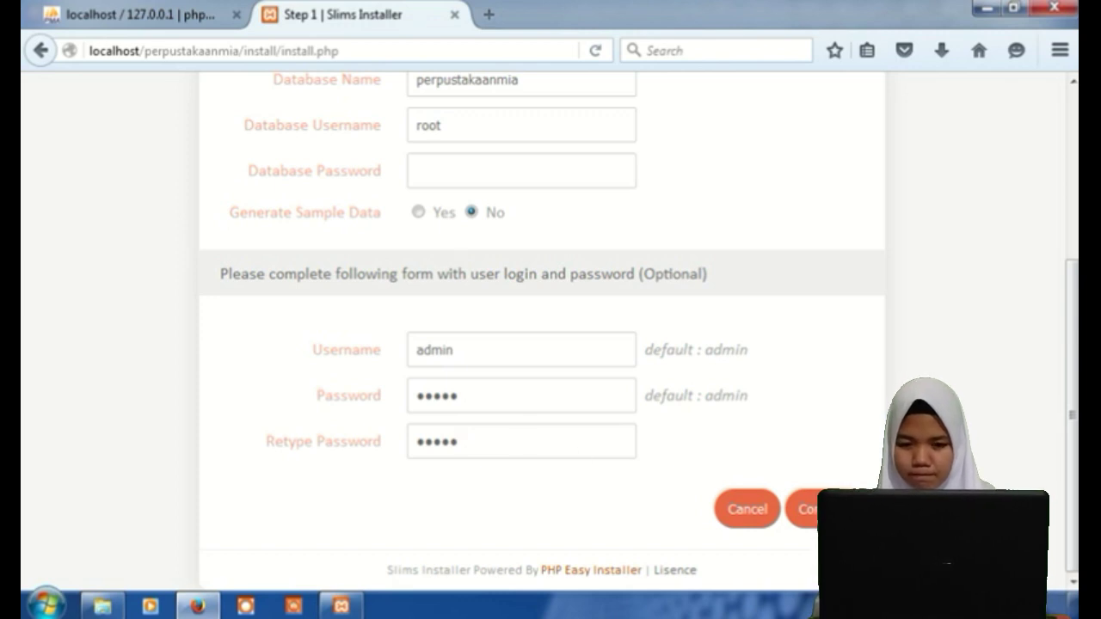
key(Return)
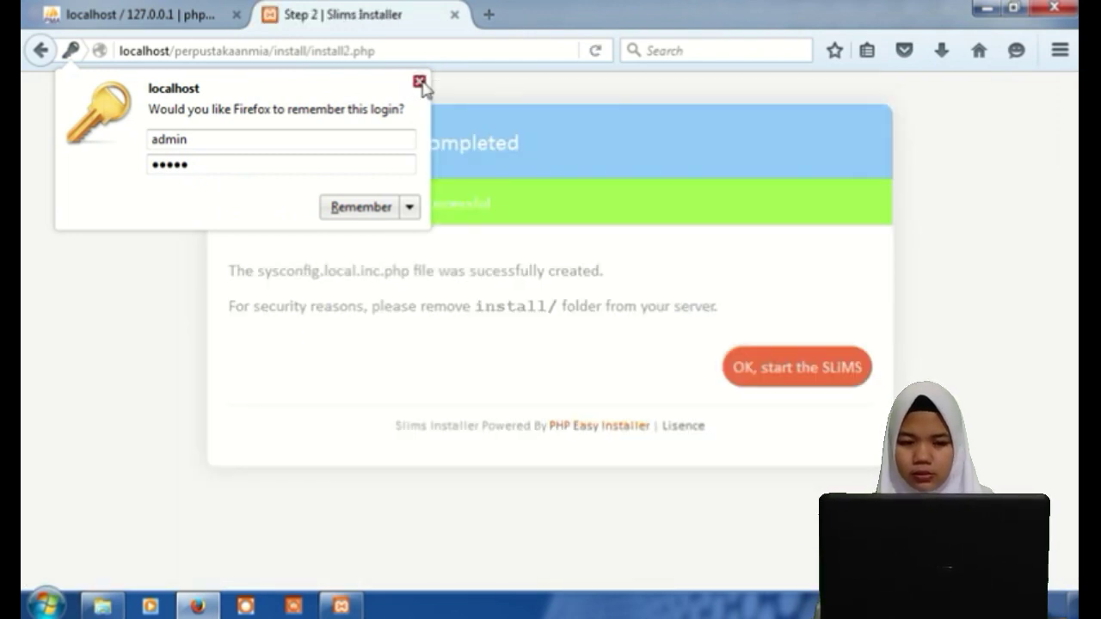
Dismiss Firefox's save-login prompt and launch SLiMS with the 'OK, start the SLiMS' button.
click(419, 83)
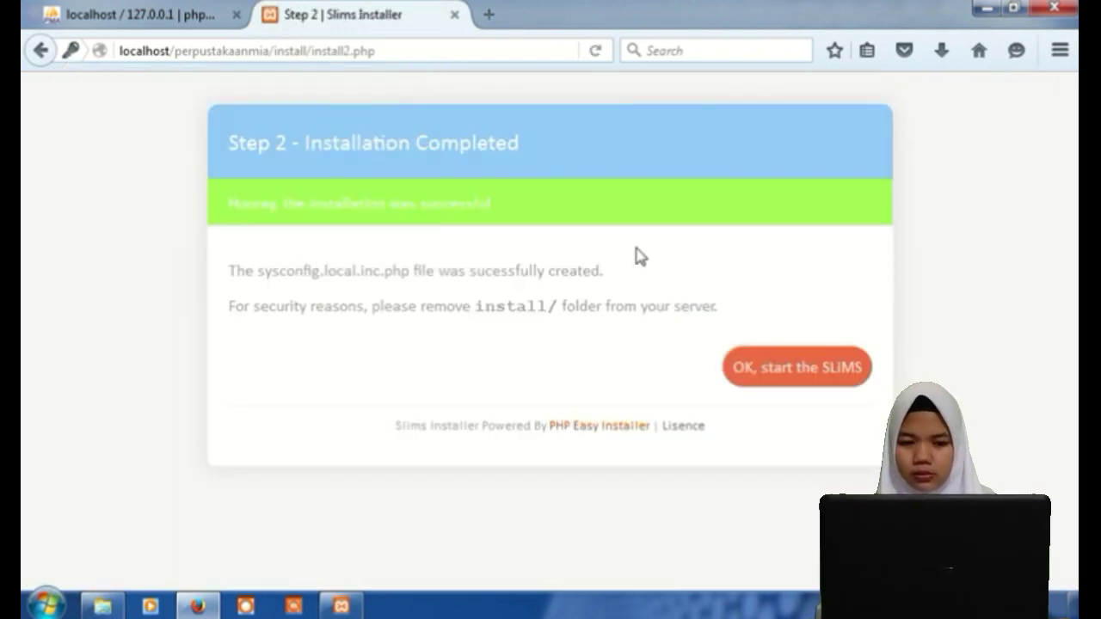
click(803, 373)
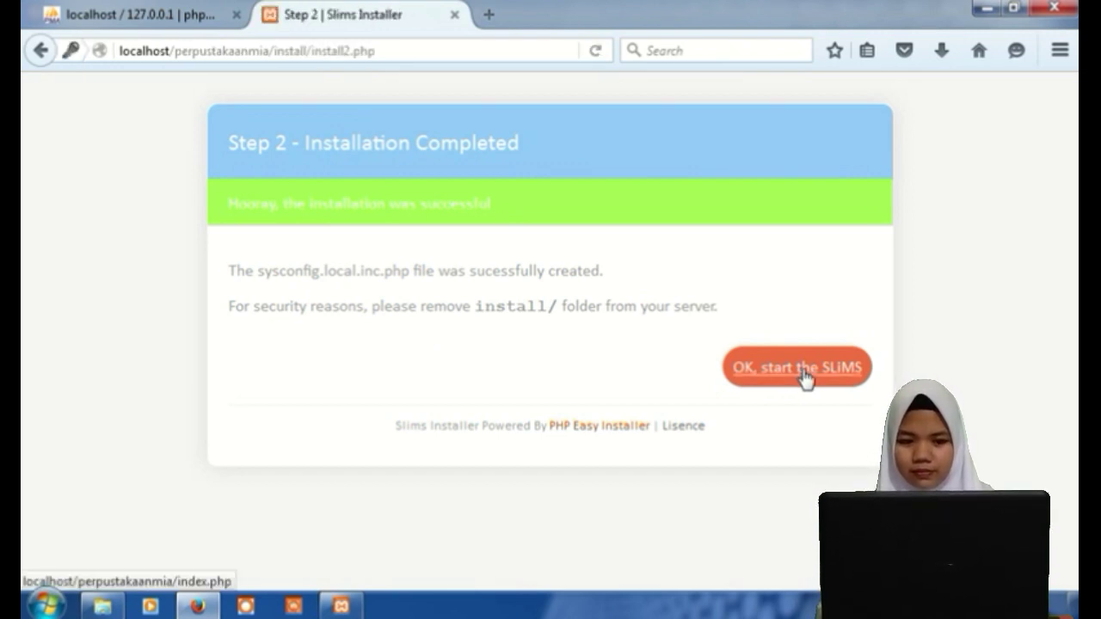
click(803, 372)
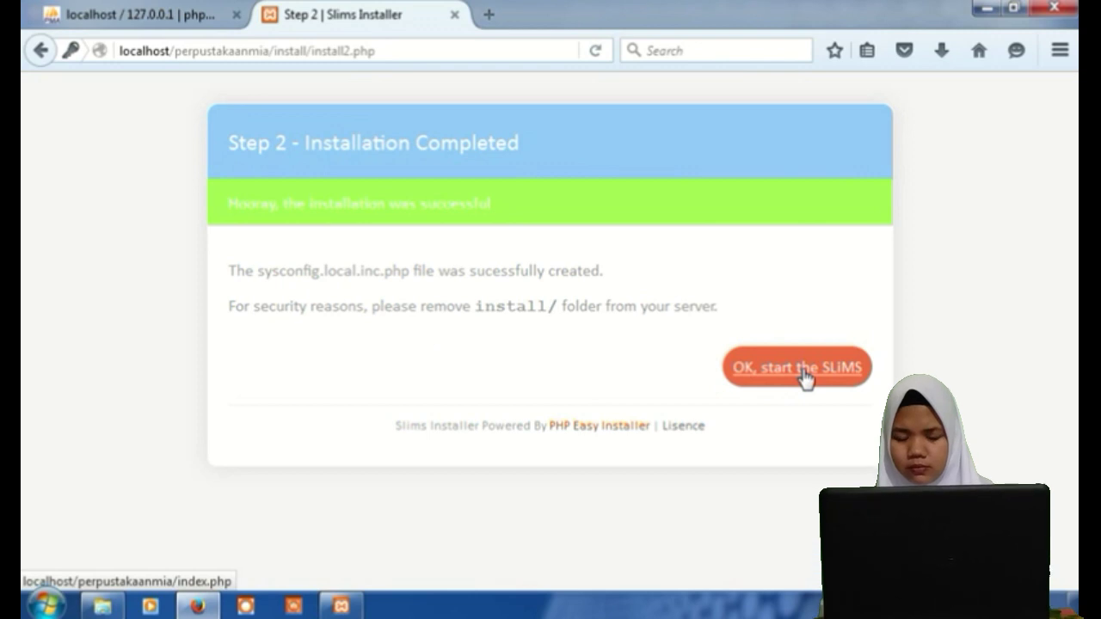
click(802, 372)
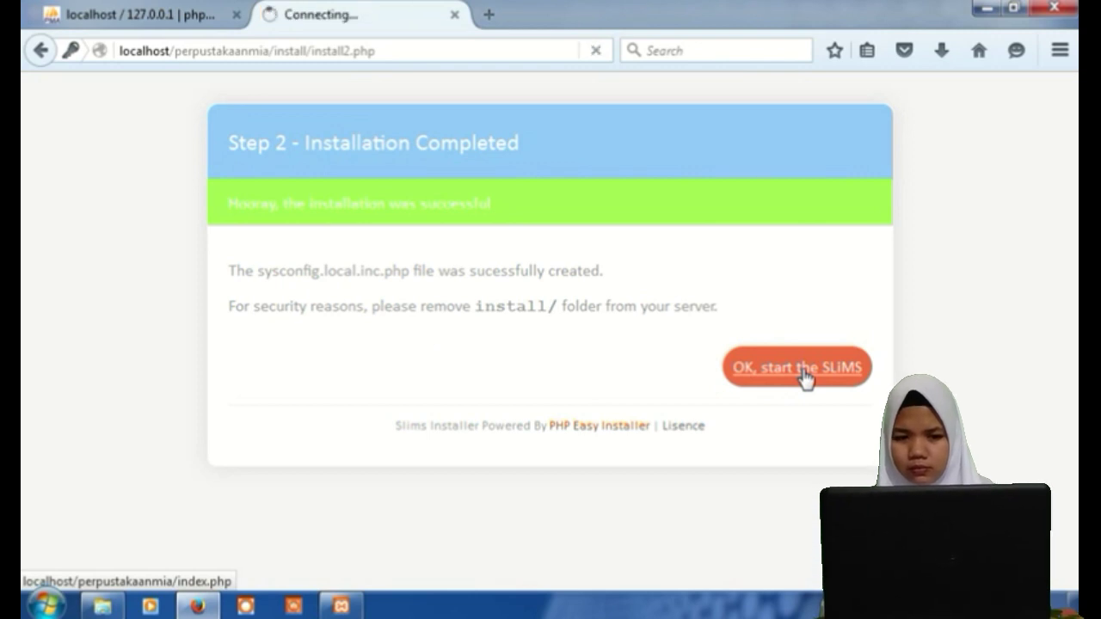